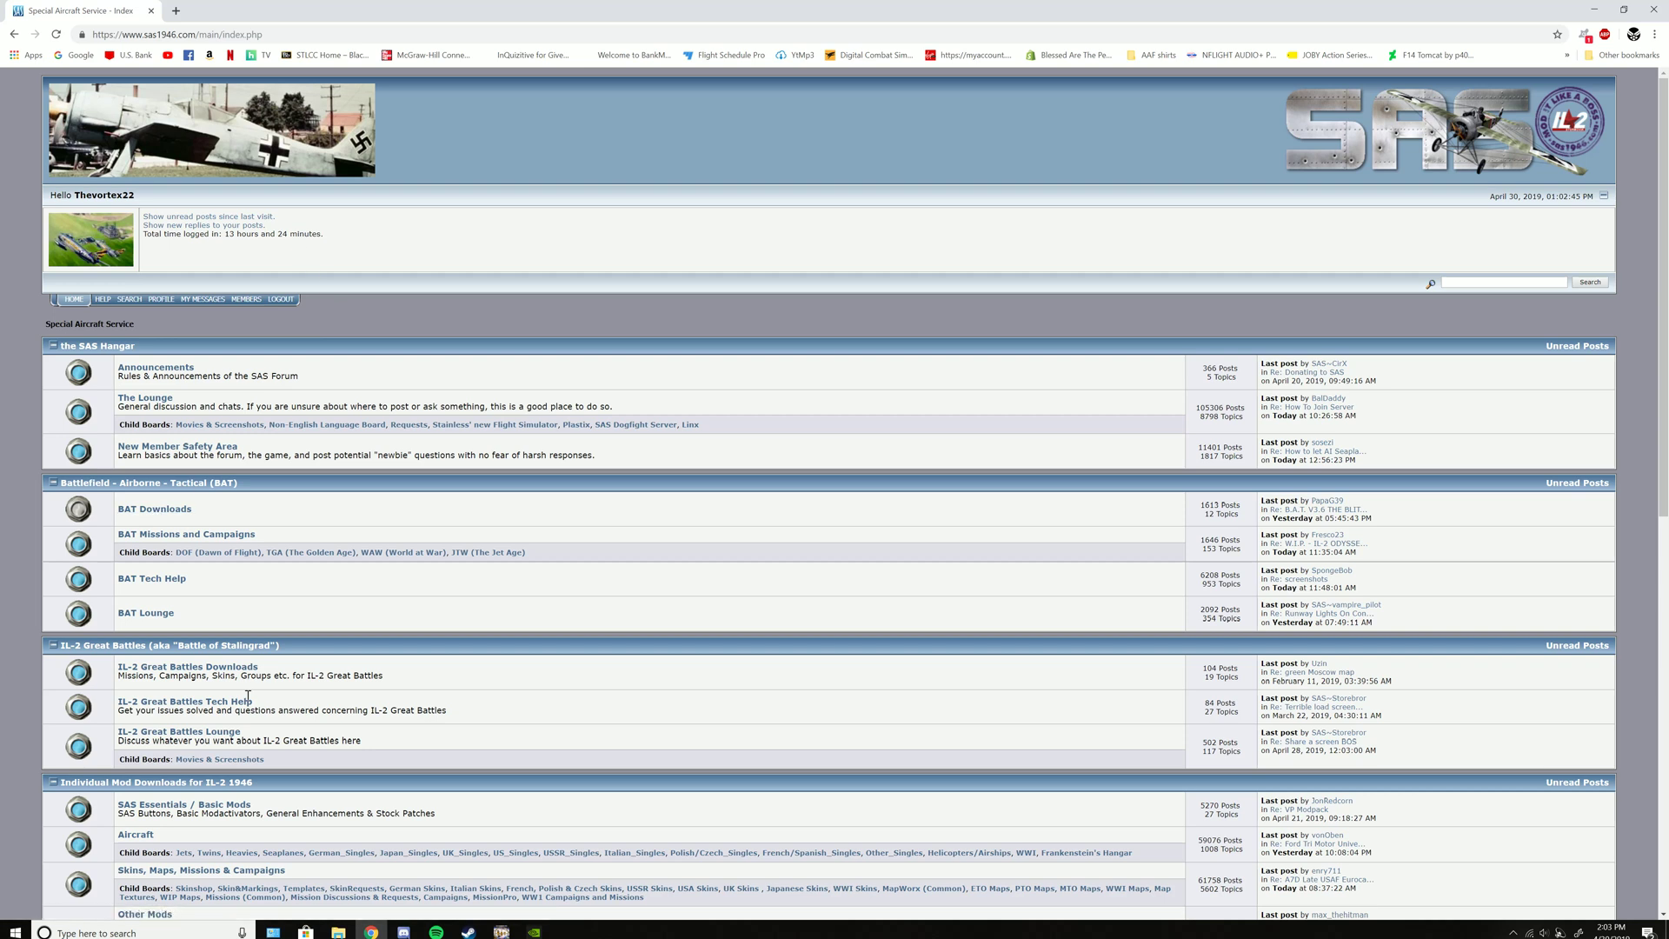
scroll(332, 556, down, 2)
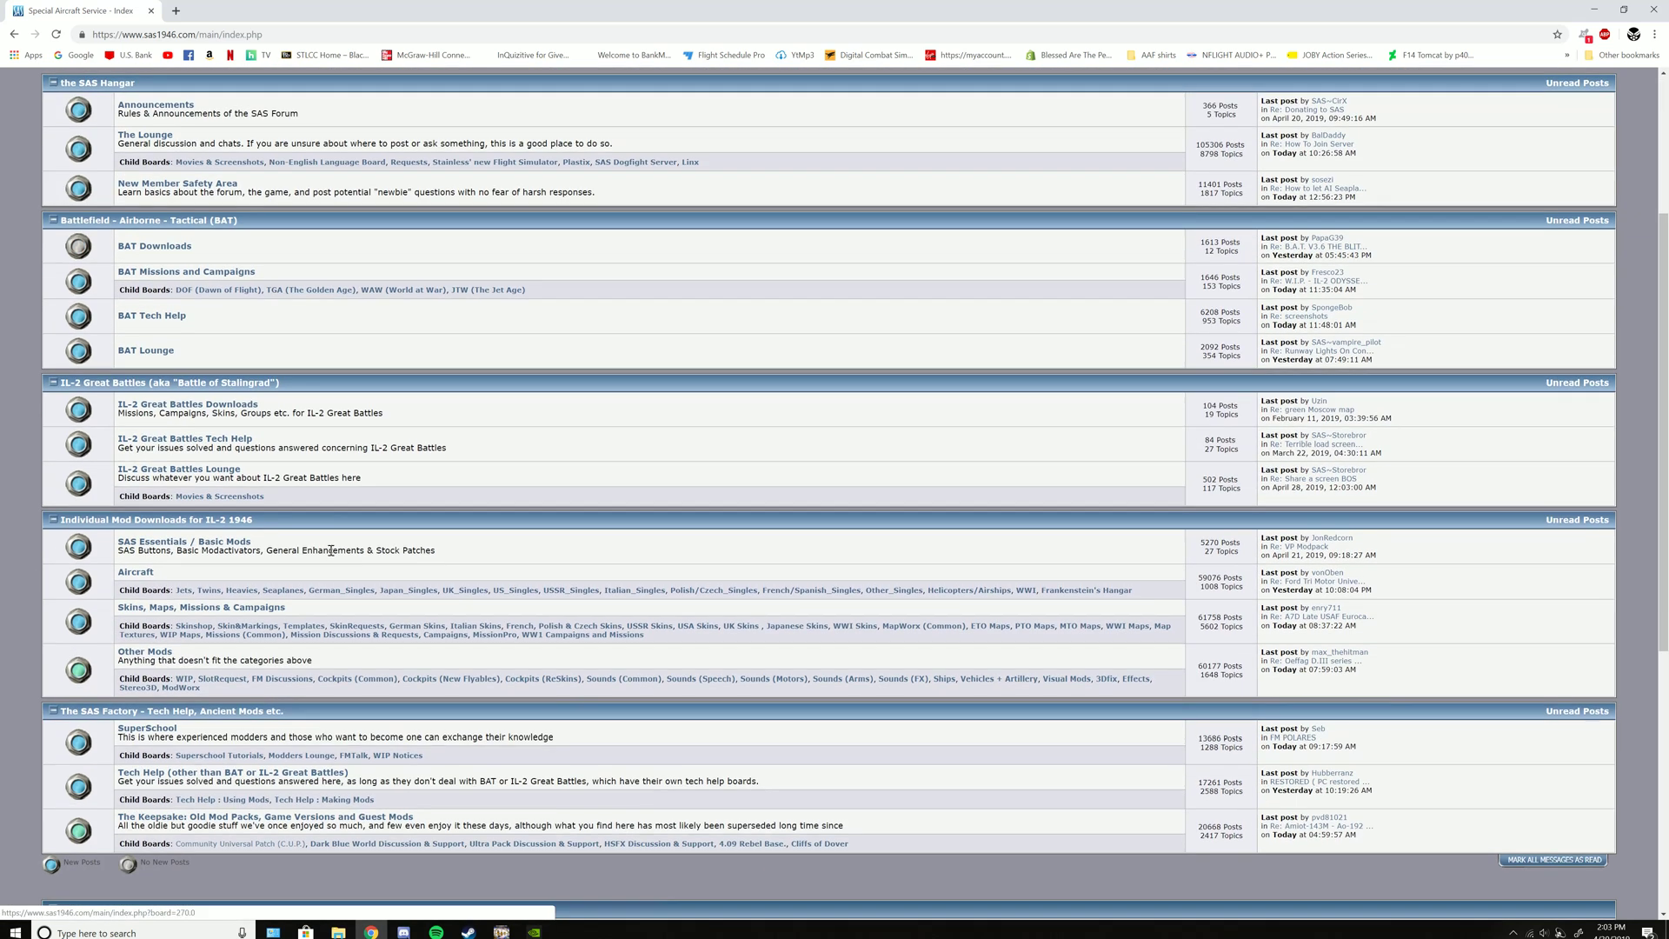
scroll(332, 556, up, 2)
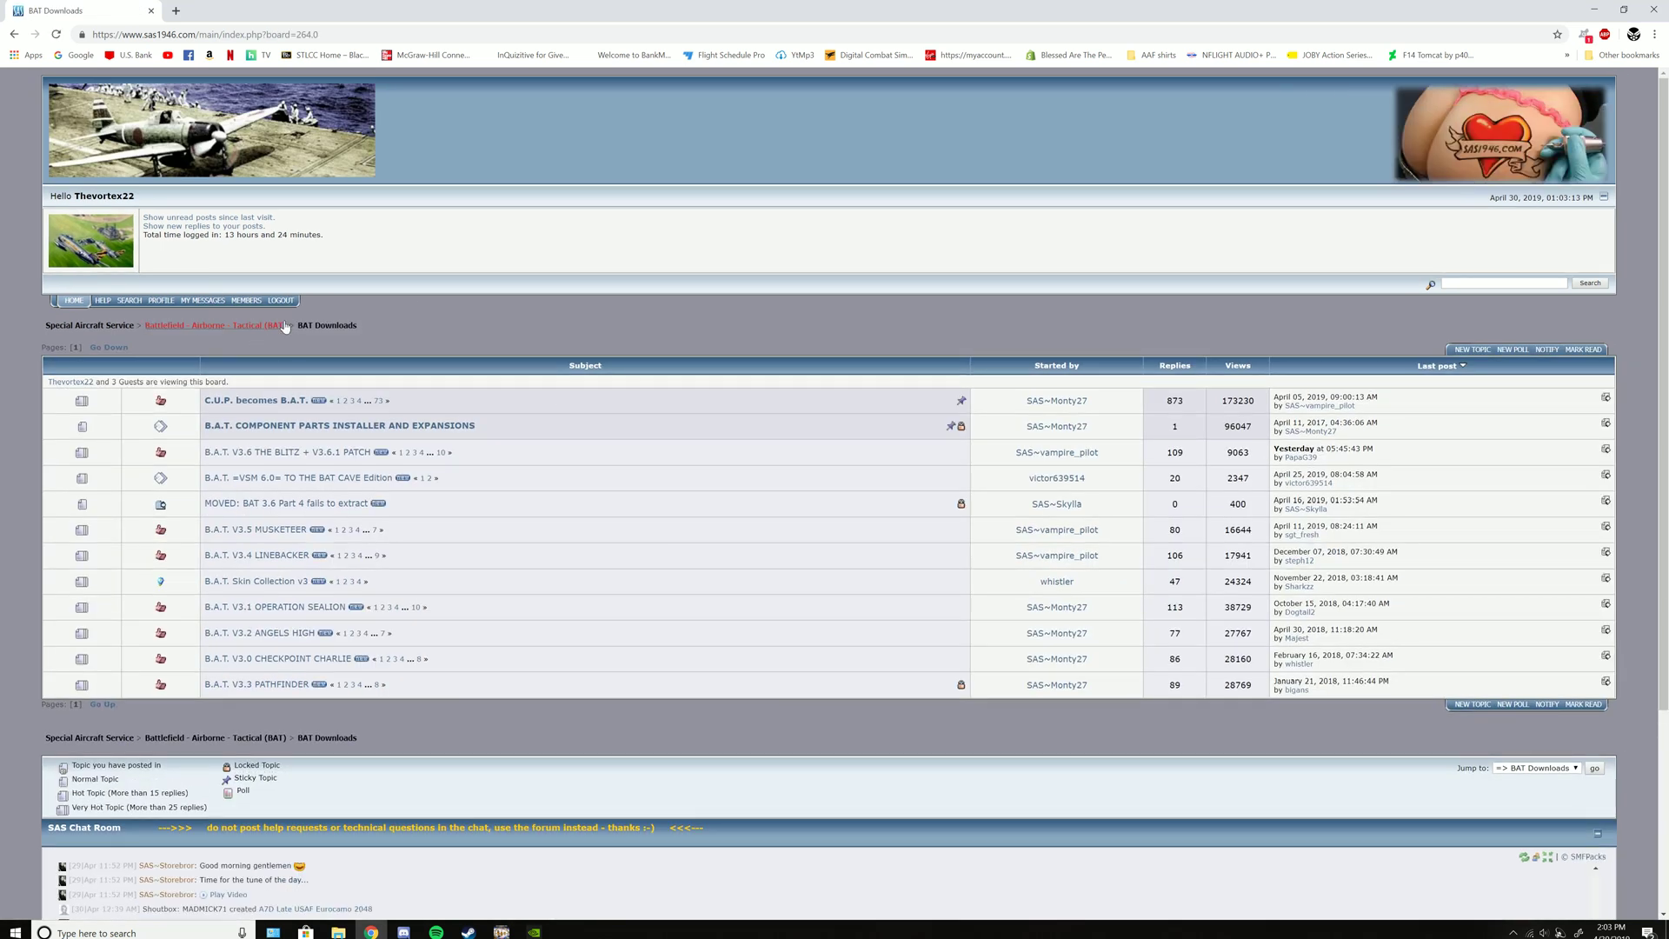
- Open the B.A.T. component parts installer topic and bring up the BAT 3.4 Linebacker folder
click(268, 434)
scroll(422, 410, down, 1)
scroll(426, 415, down, 4)
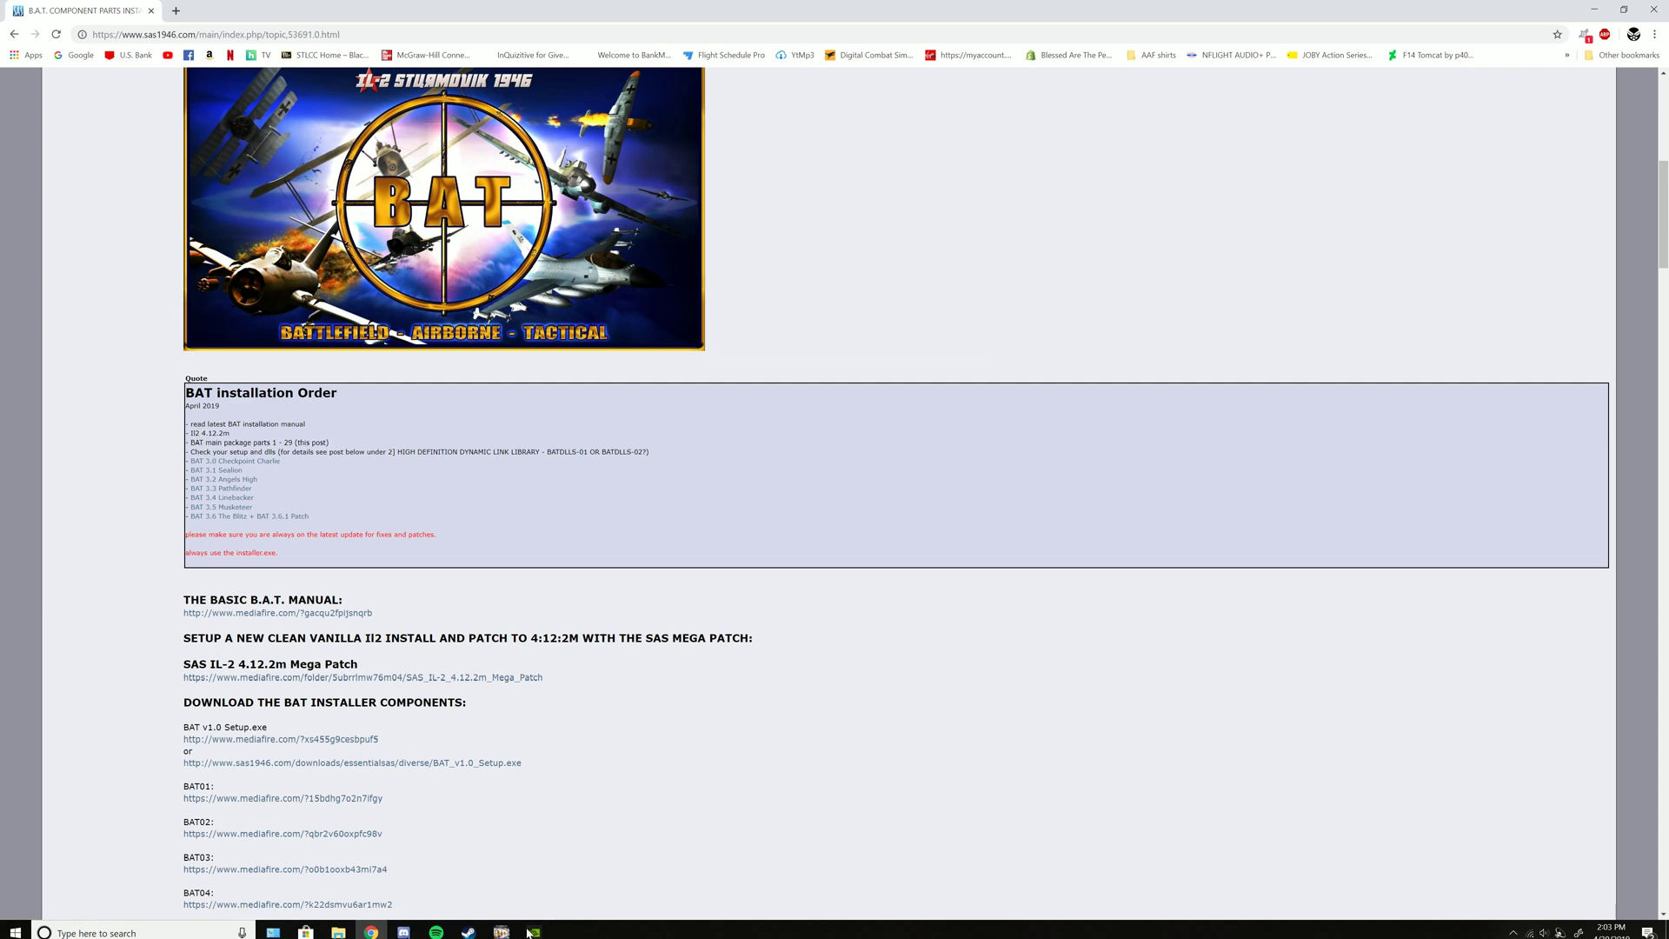
mouse_move(339, 932)
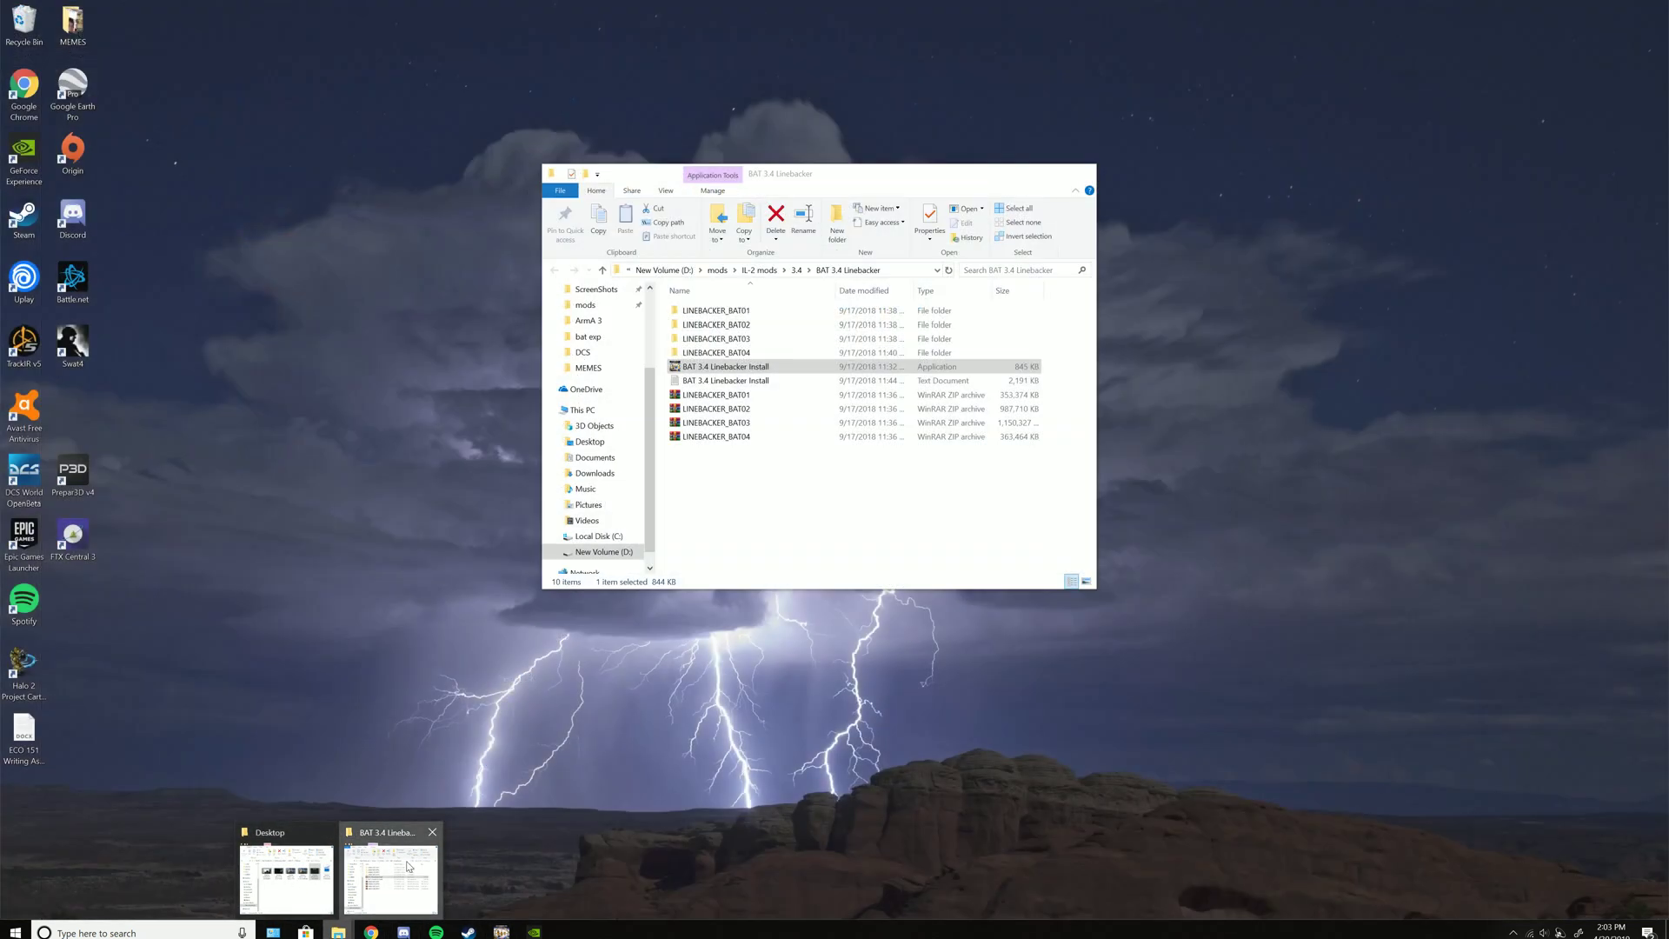
click(378, 874)
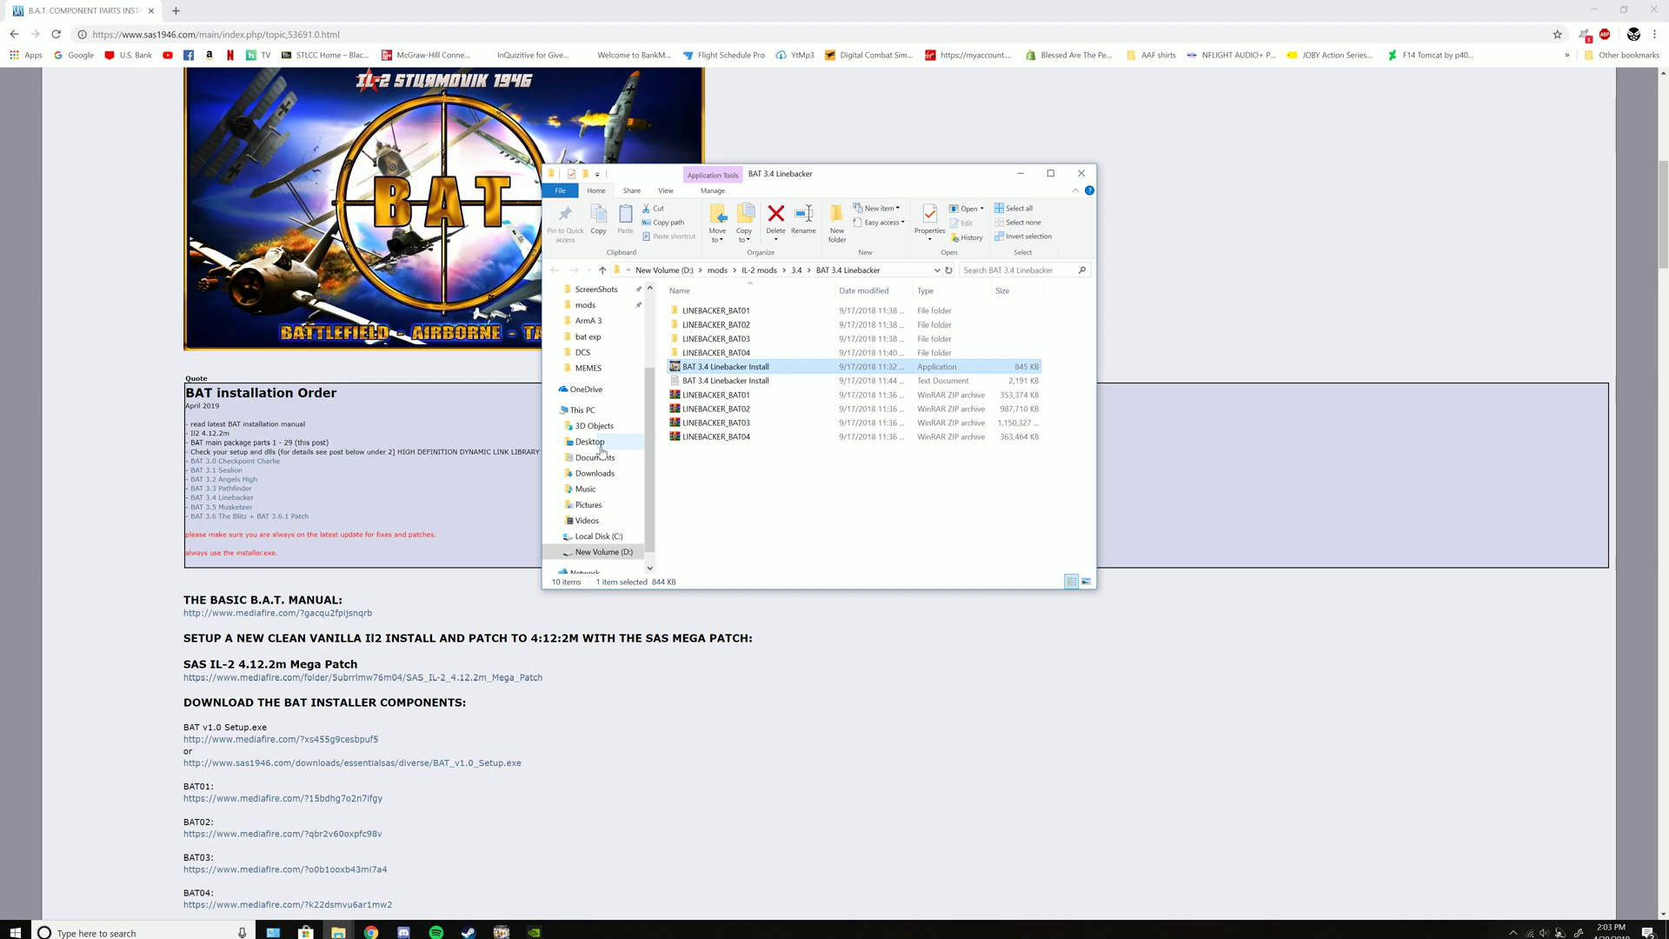
- Open the B.A.T. V3.4 LINEBACKER topic in its own tab
click(228, 501)
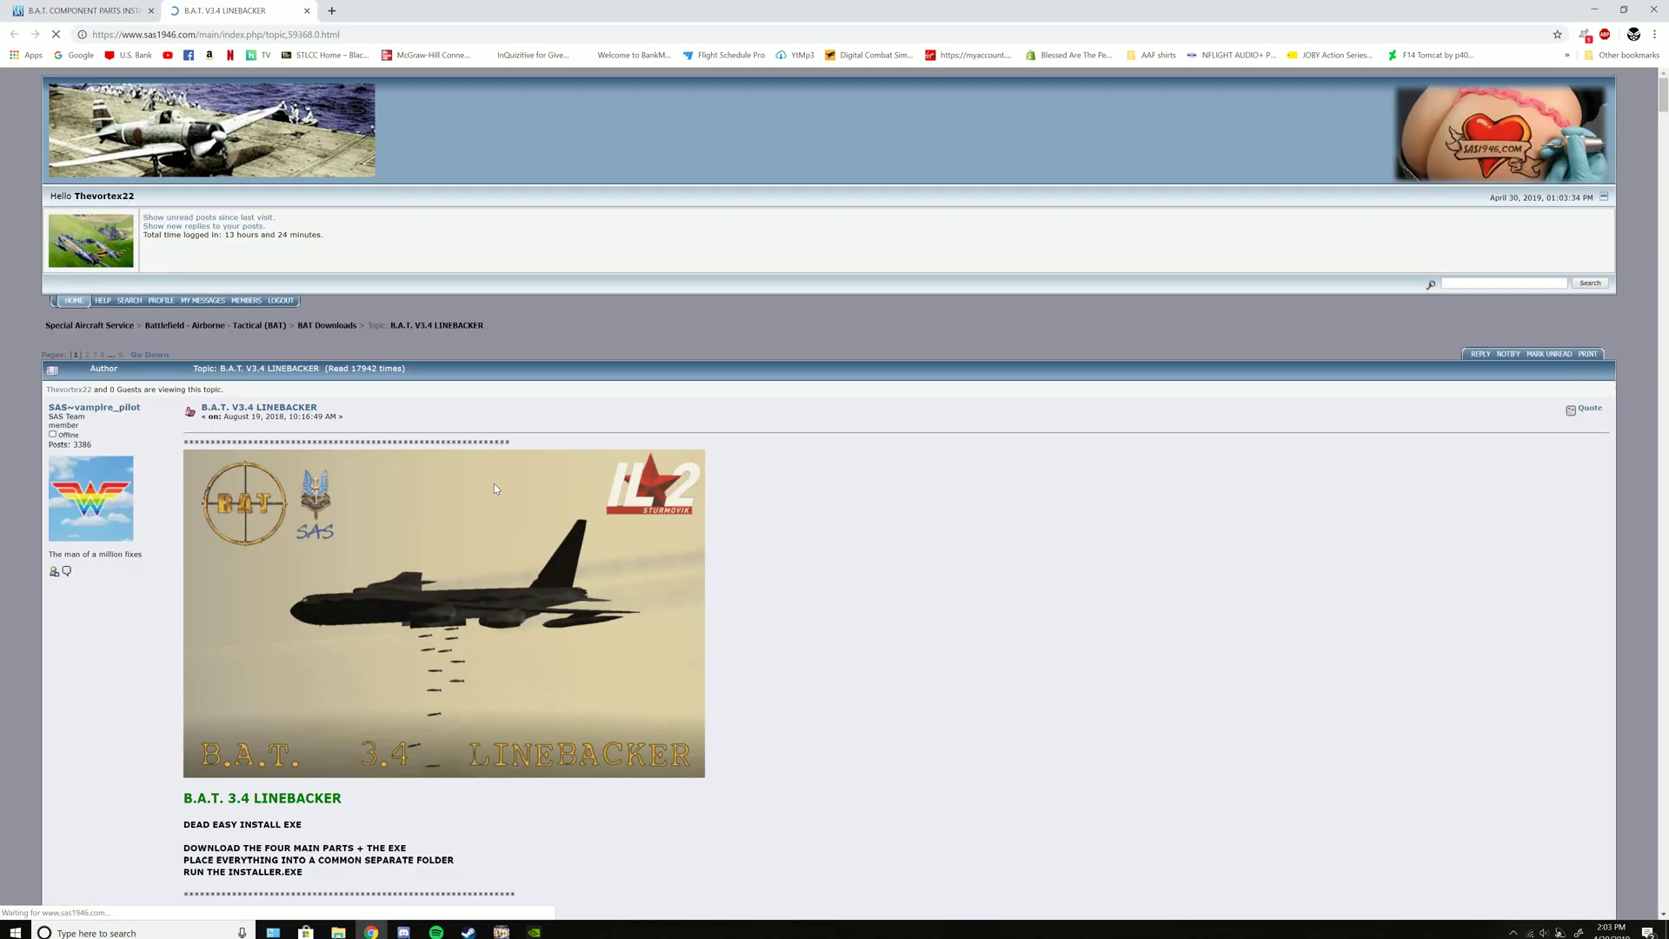
scroll(496, 503, down, 10)
scroll(499, 524, down, 5)
scroll(839, 447, down, 4)
scroll(931, 717, down, 4)
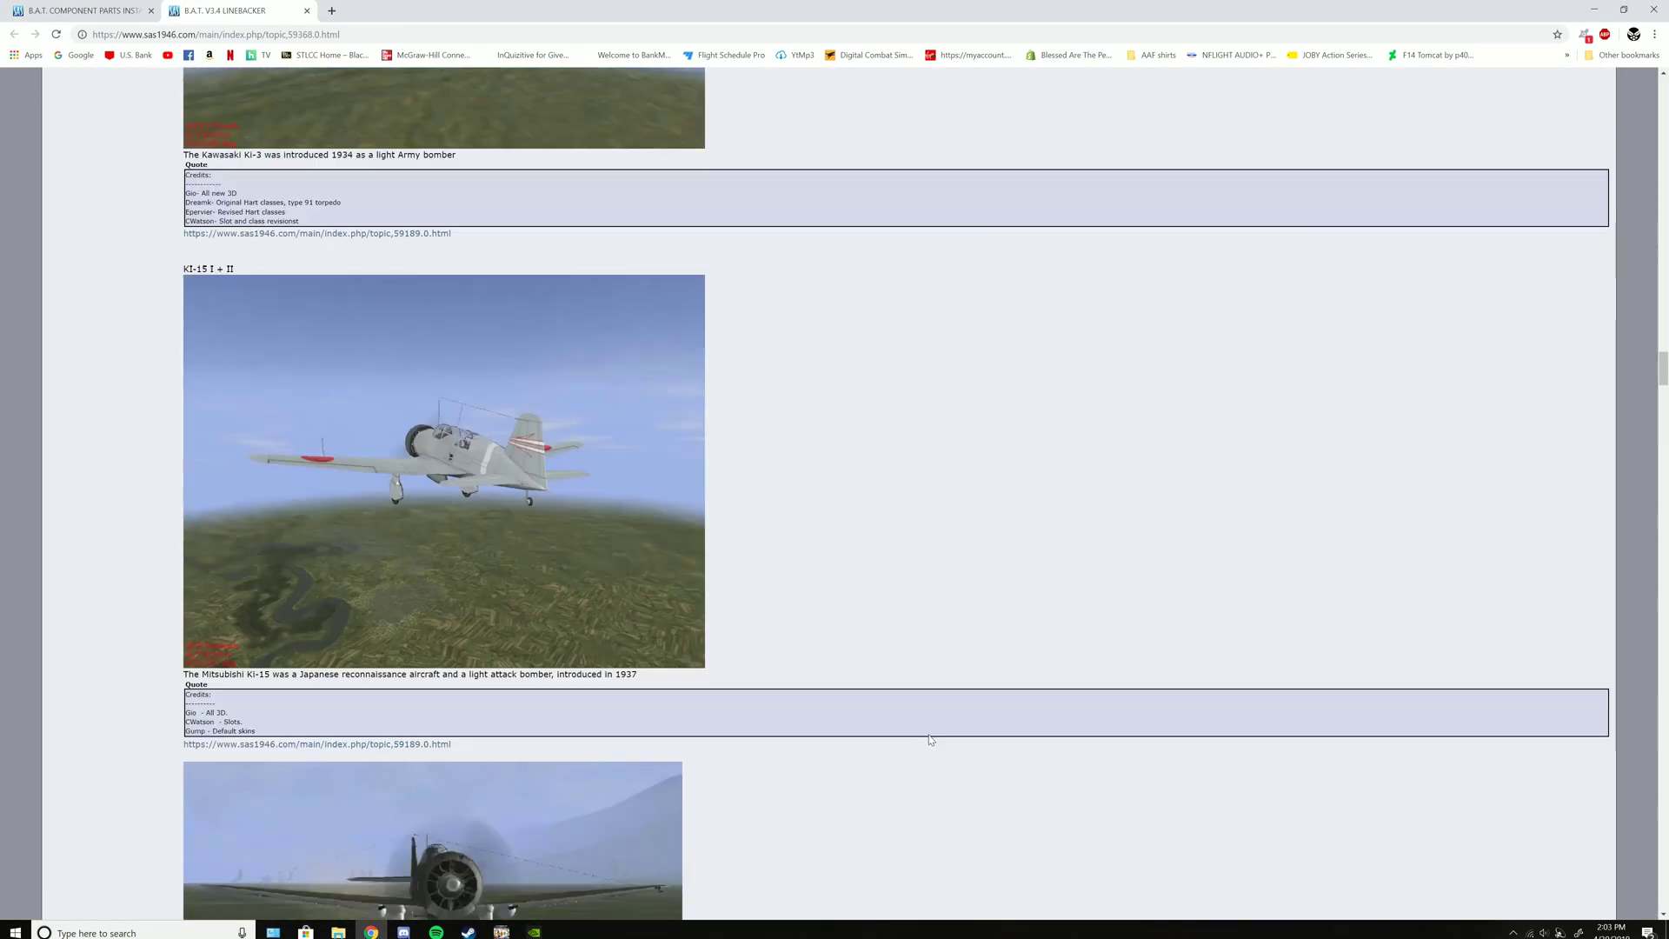
scroll(932, 735, down, 4)
scroll(892, 715, down, 5)
scroll(892, 715, down, 5)
scroll(893, 715, down, 5)
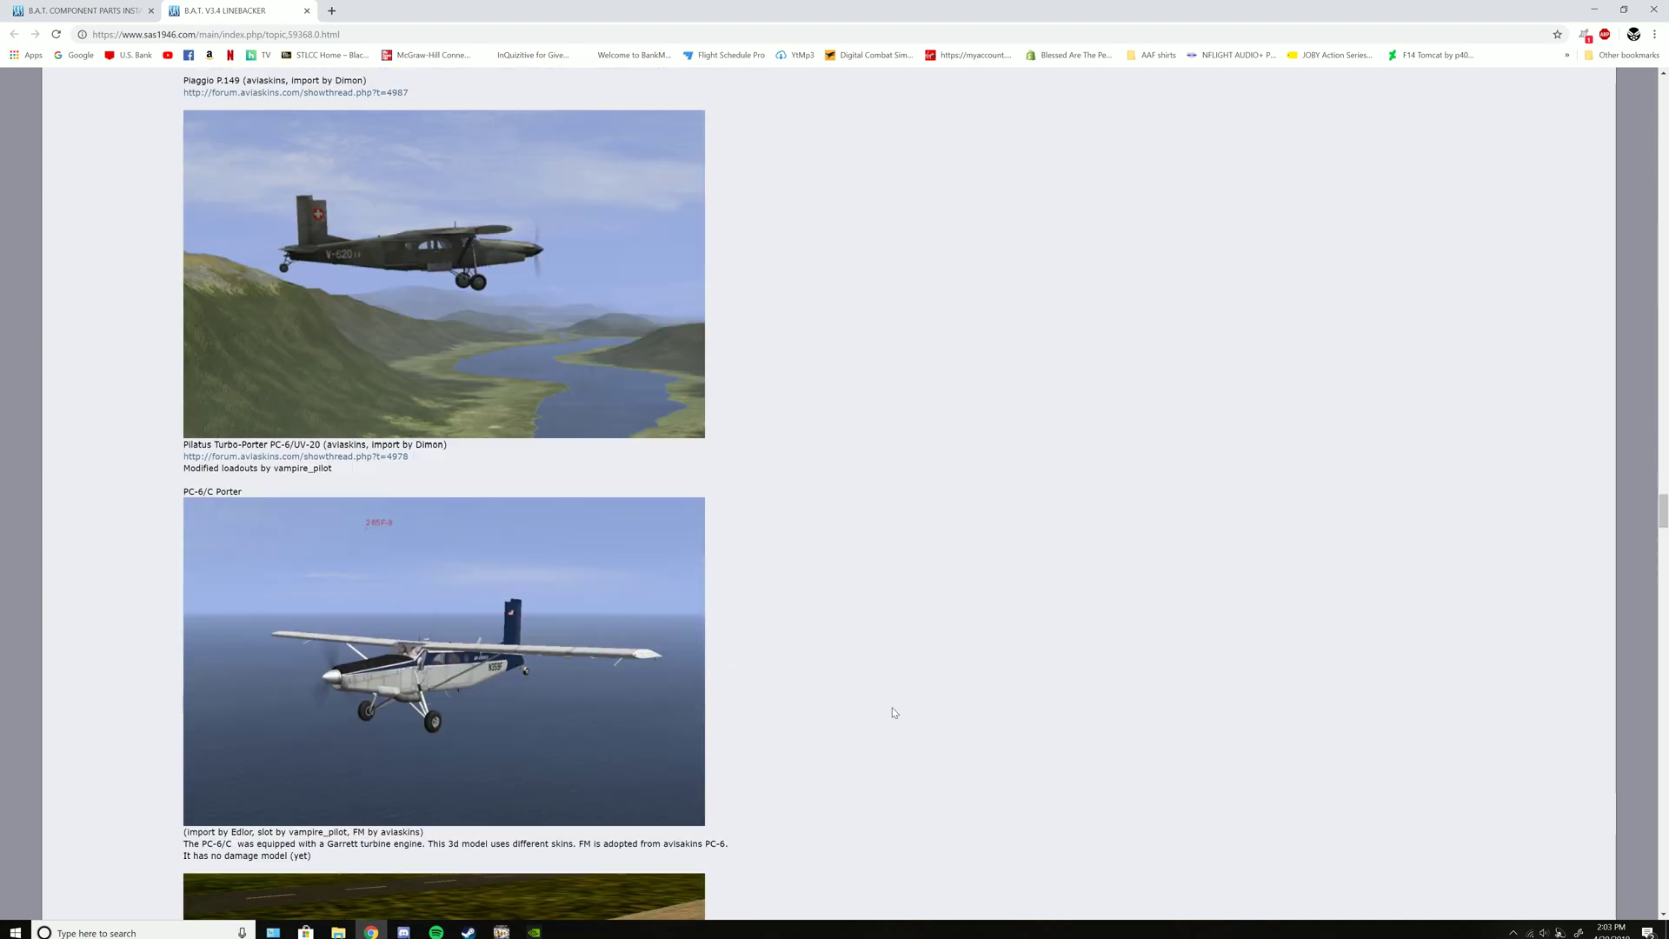
scroll(893, 713, down, 5)
scroll(892, 712, down, 5)
scroll(892, 713, down, 5)
scroll(893, 712, down, 5)
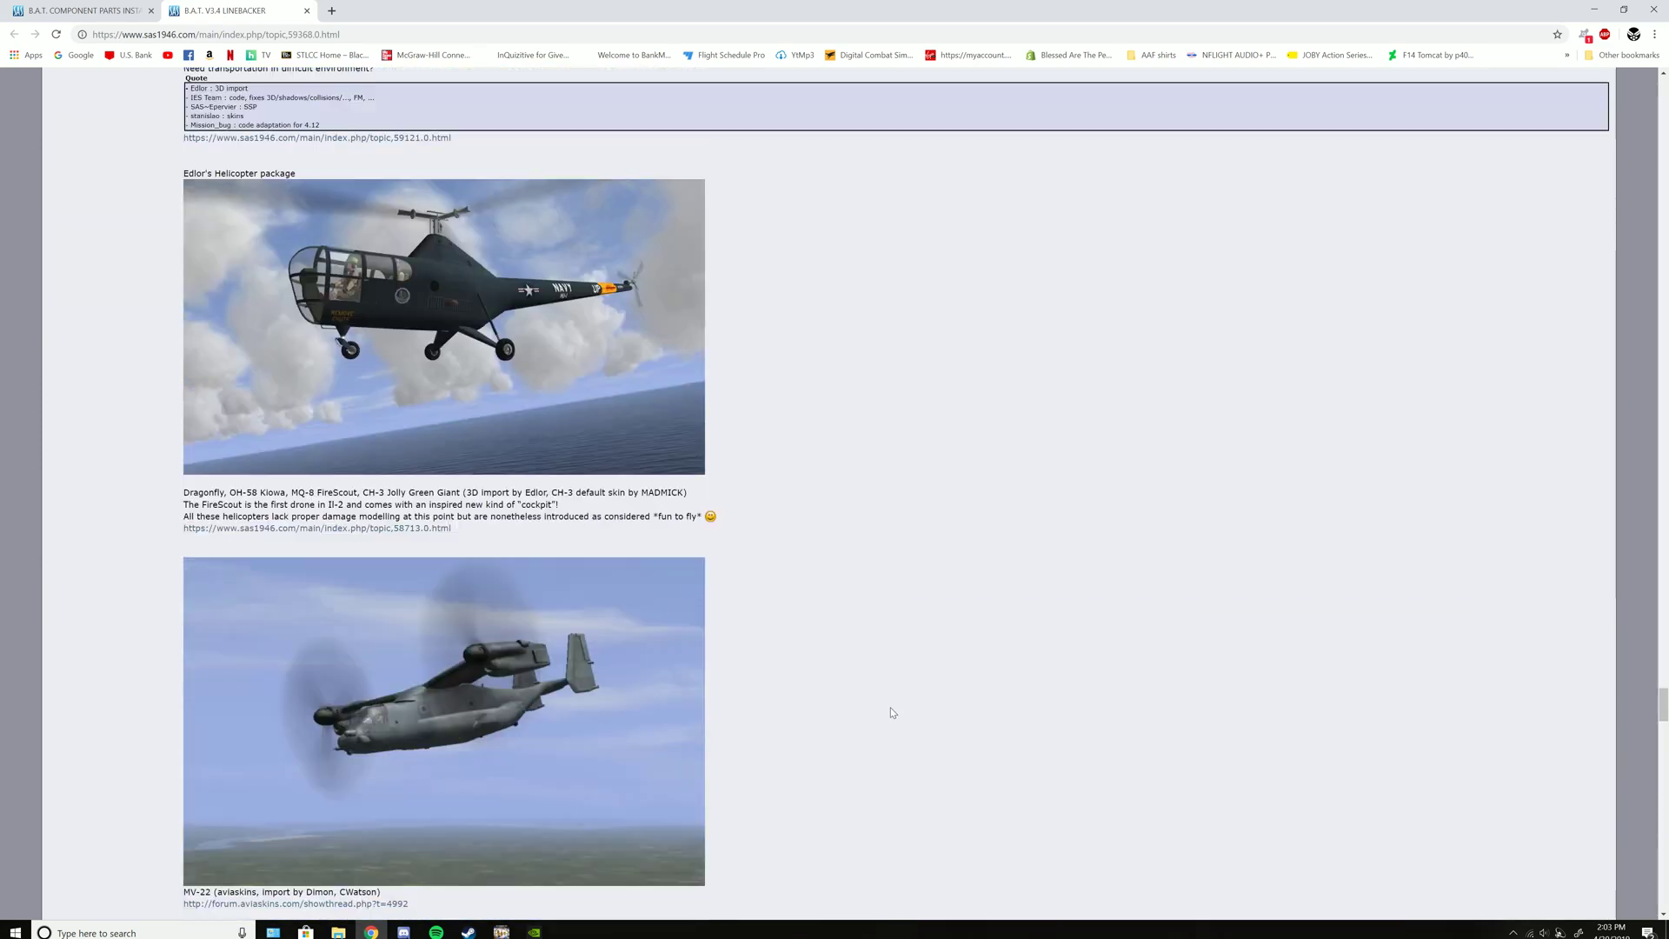
scroll(892, 712, down, 5)
scroll(891, 708, down, 8)
scroll(692, 654, up, 3)
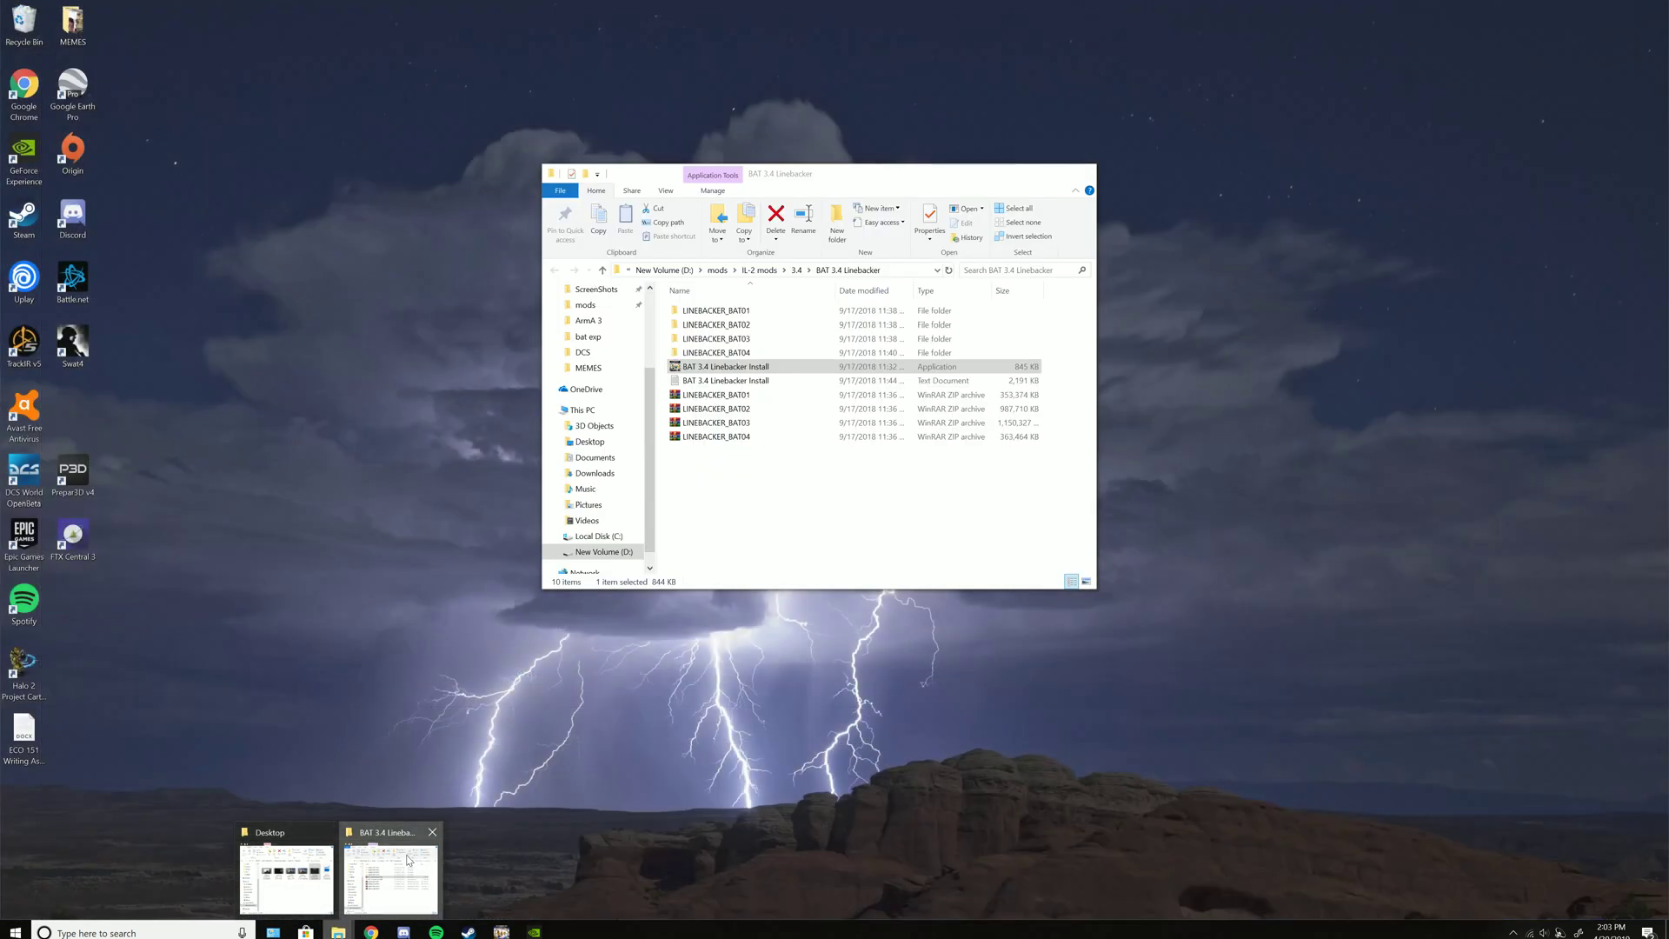
- Launch BAT 3.4 Linebacker Install from its Explorer folder and approve the UAC prompt
mouse_move(338, 933)
click(392, 864)
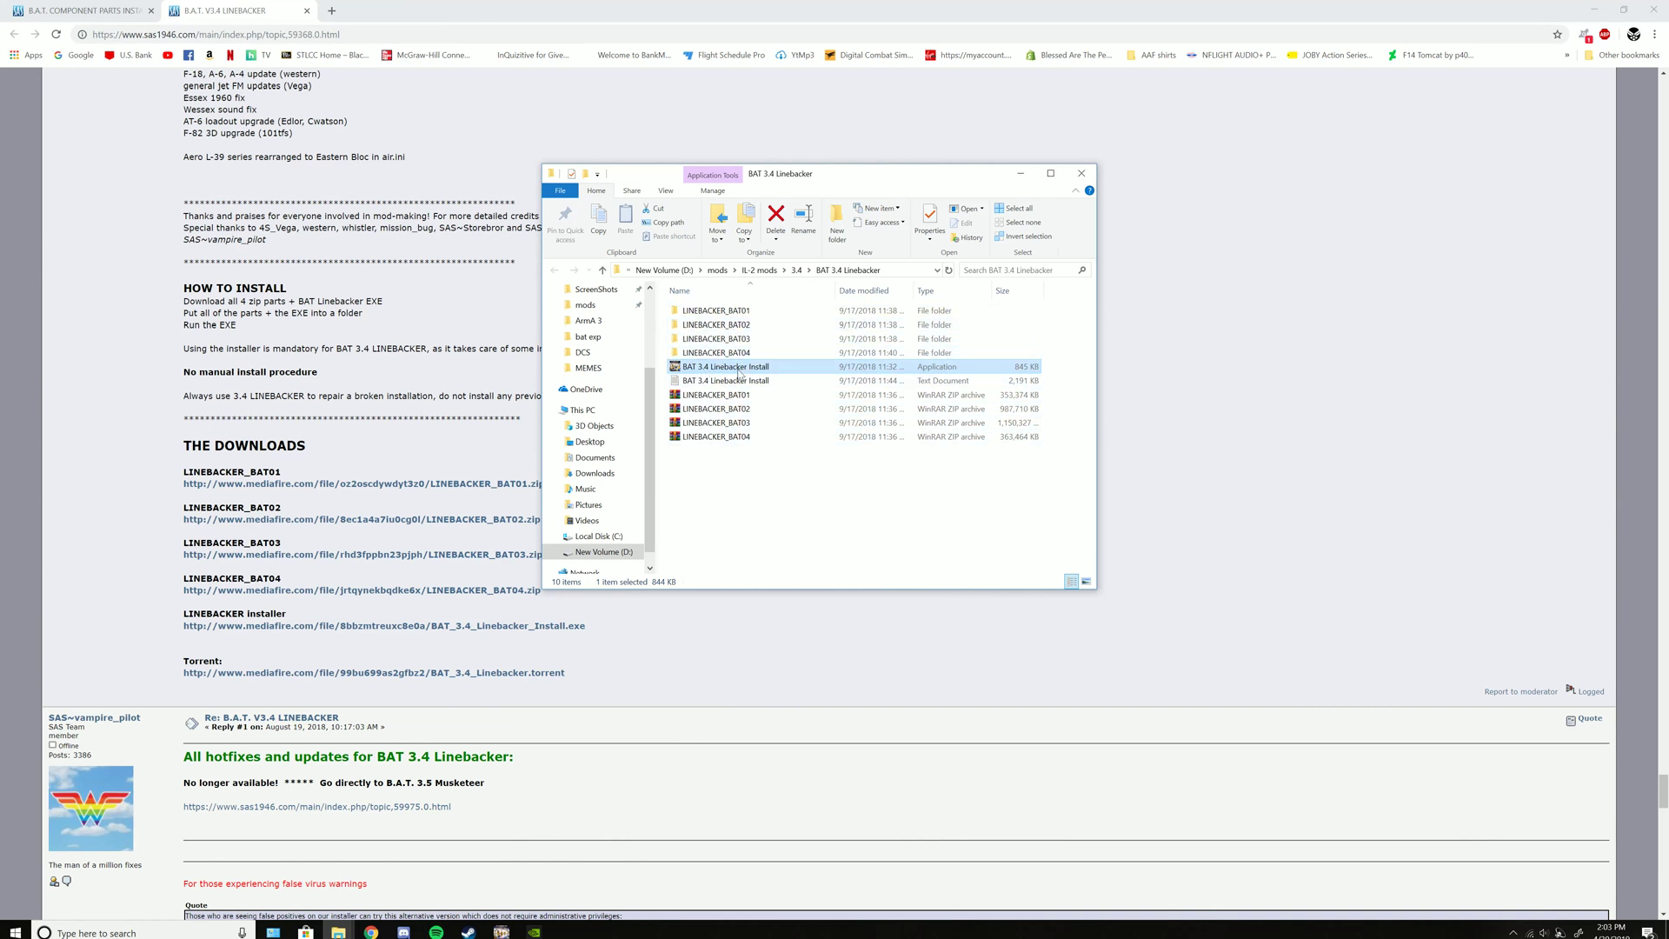
double_click(886, 376)
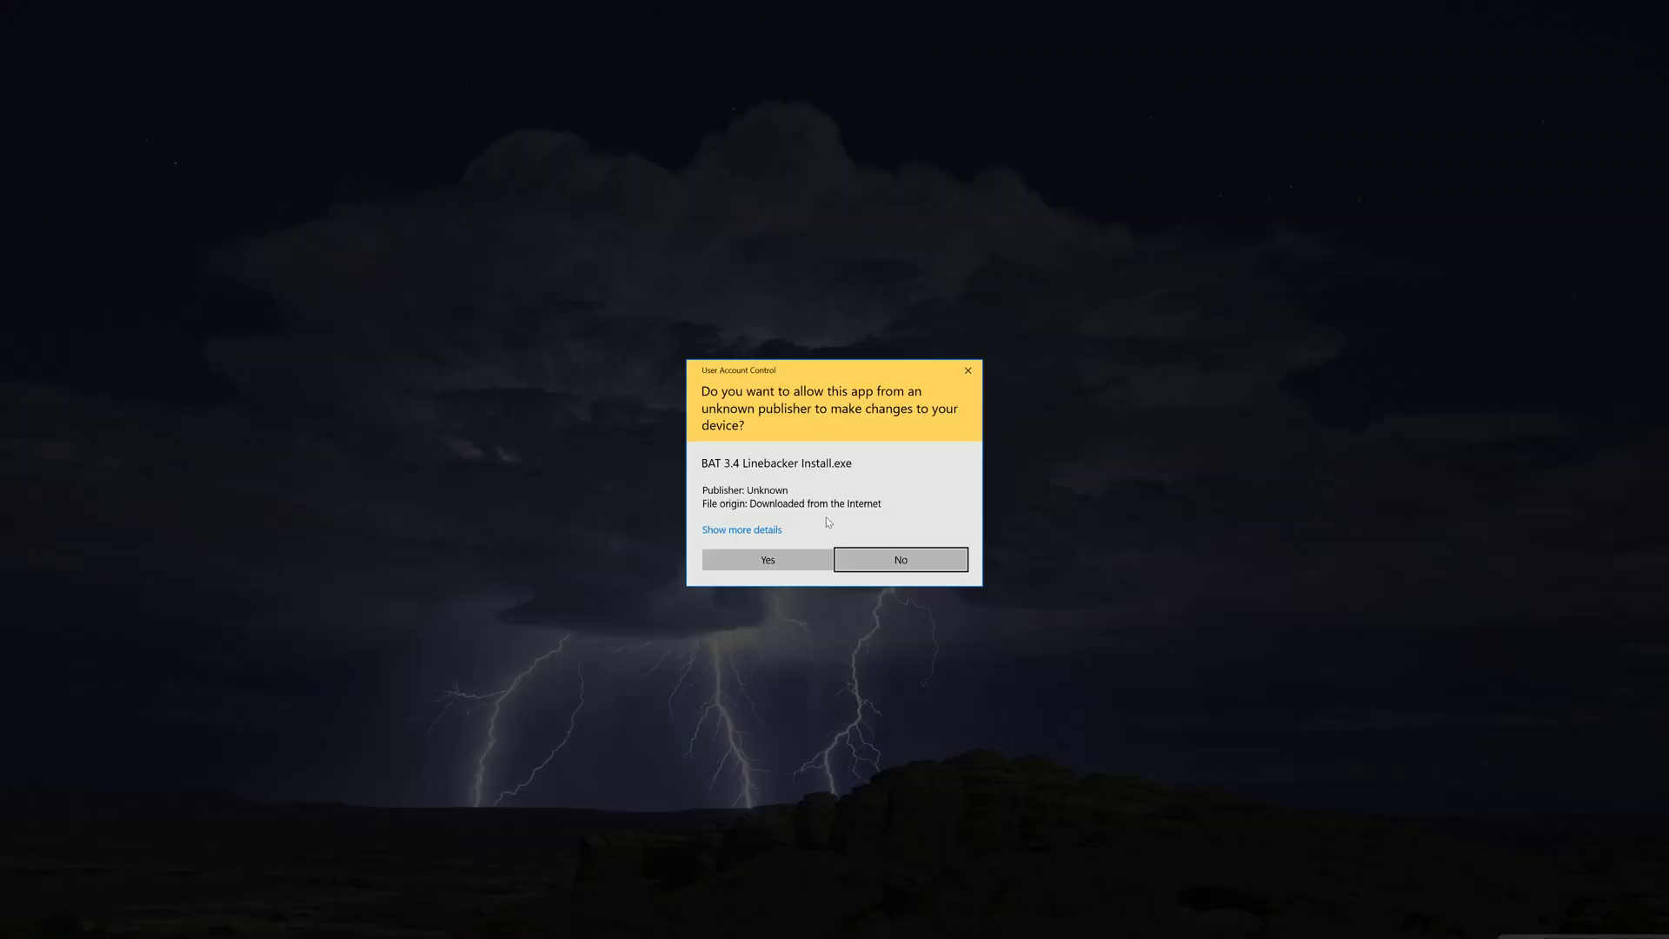
click(768, 560)
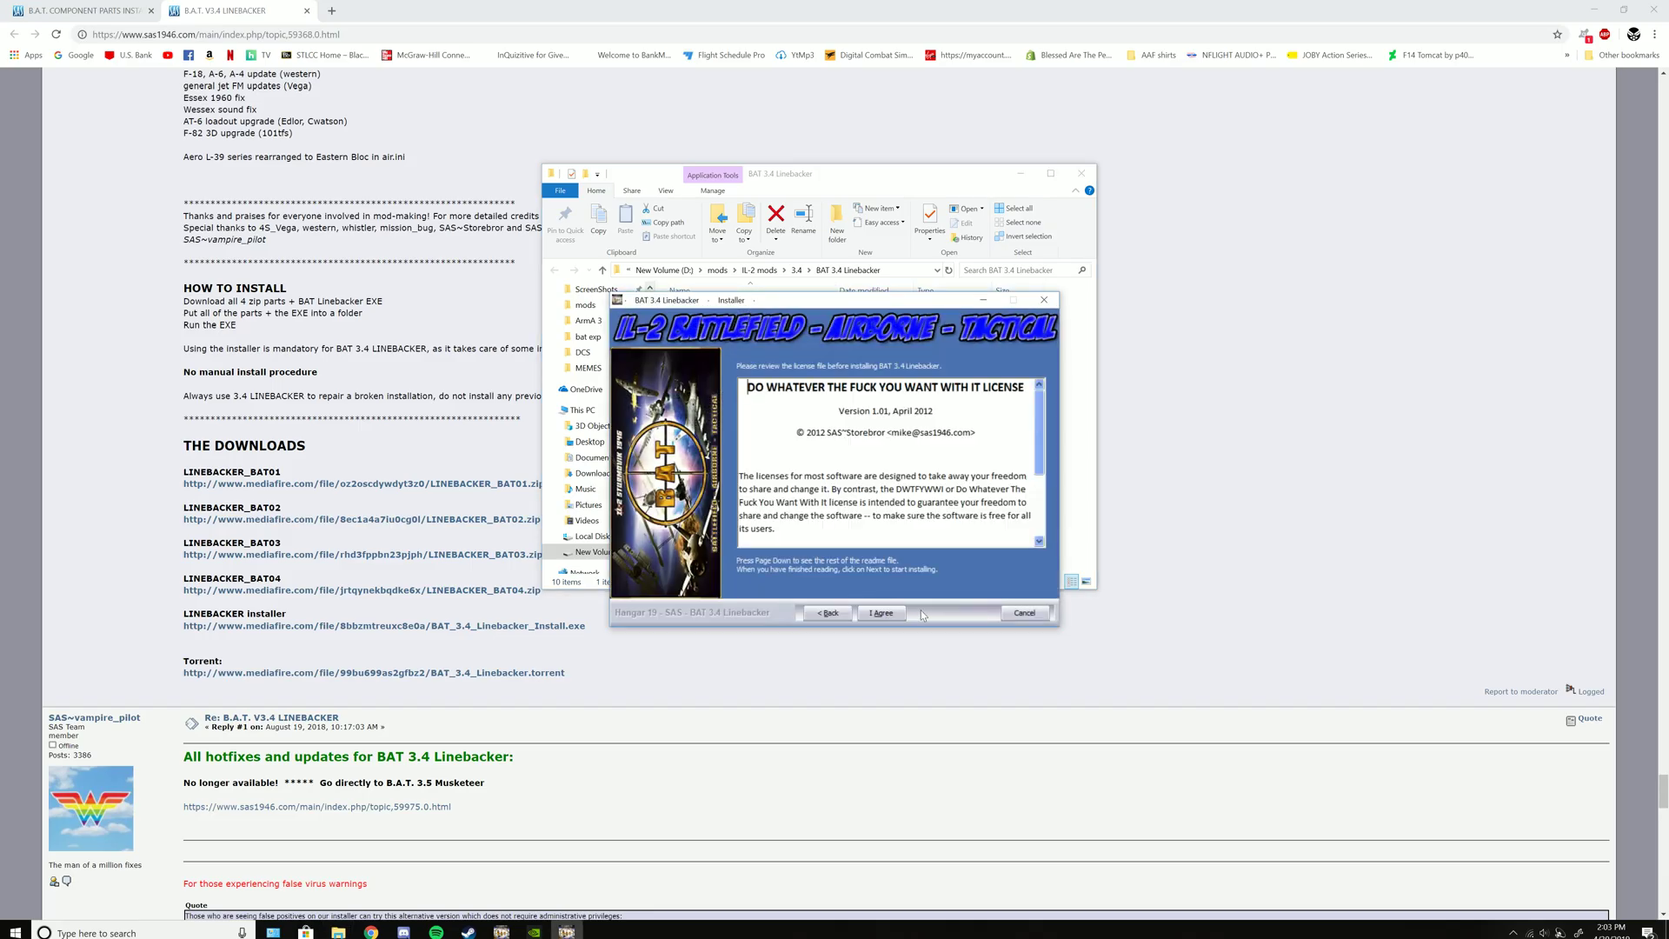
- Accept the license and set the destination to steam\steamapps\common\IL 2 Sturmovik 1946
click(883, 611)
click(1008, 506)
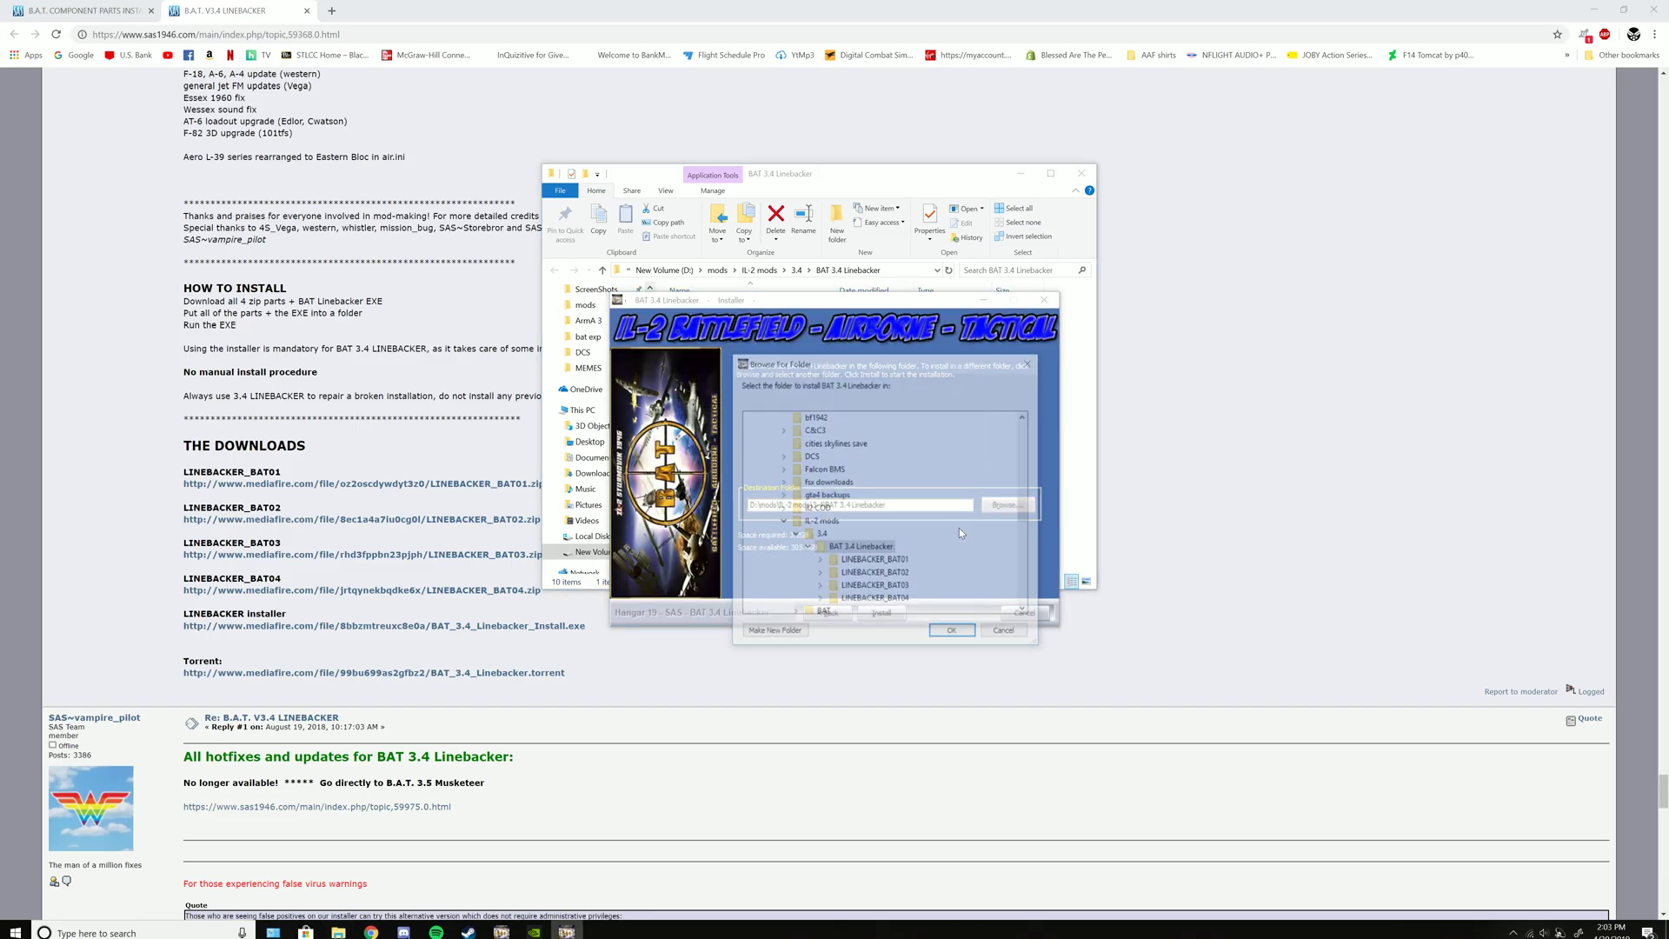
drag(1027, 456, 1018, 552)
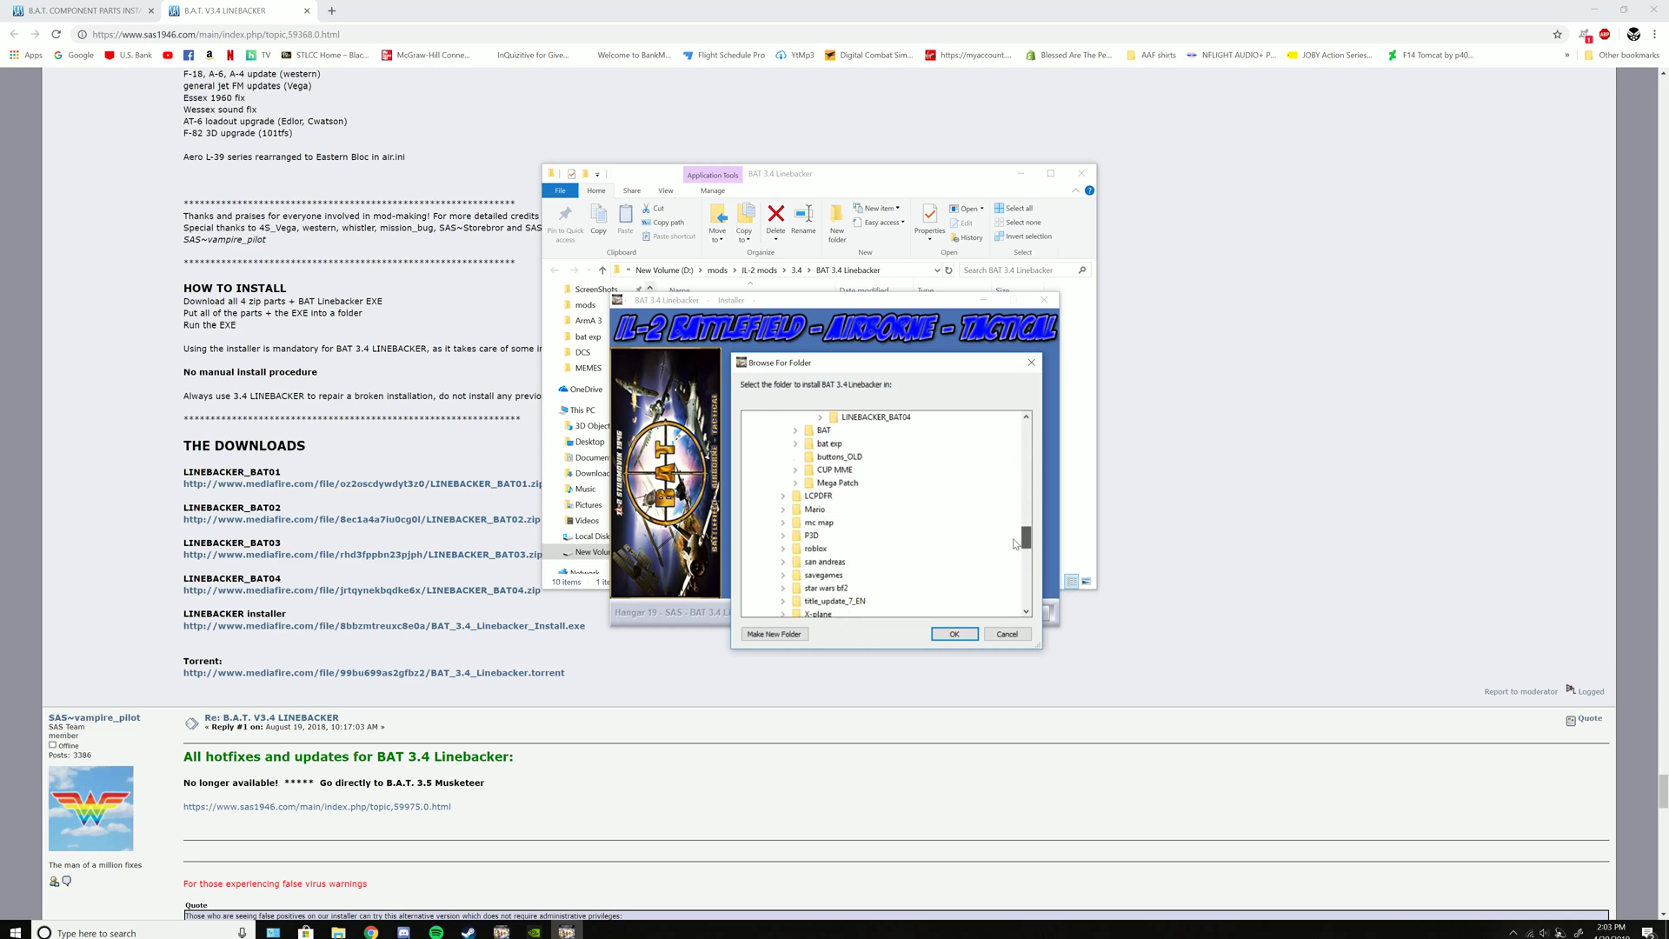
scroll(796, 525, down, 2)
scroll(795, 526, down, 1)
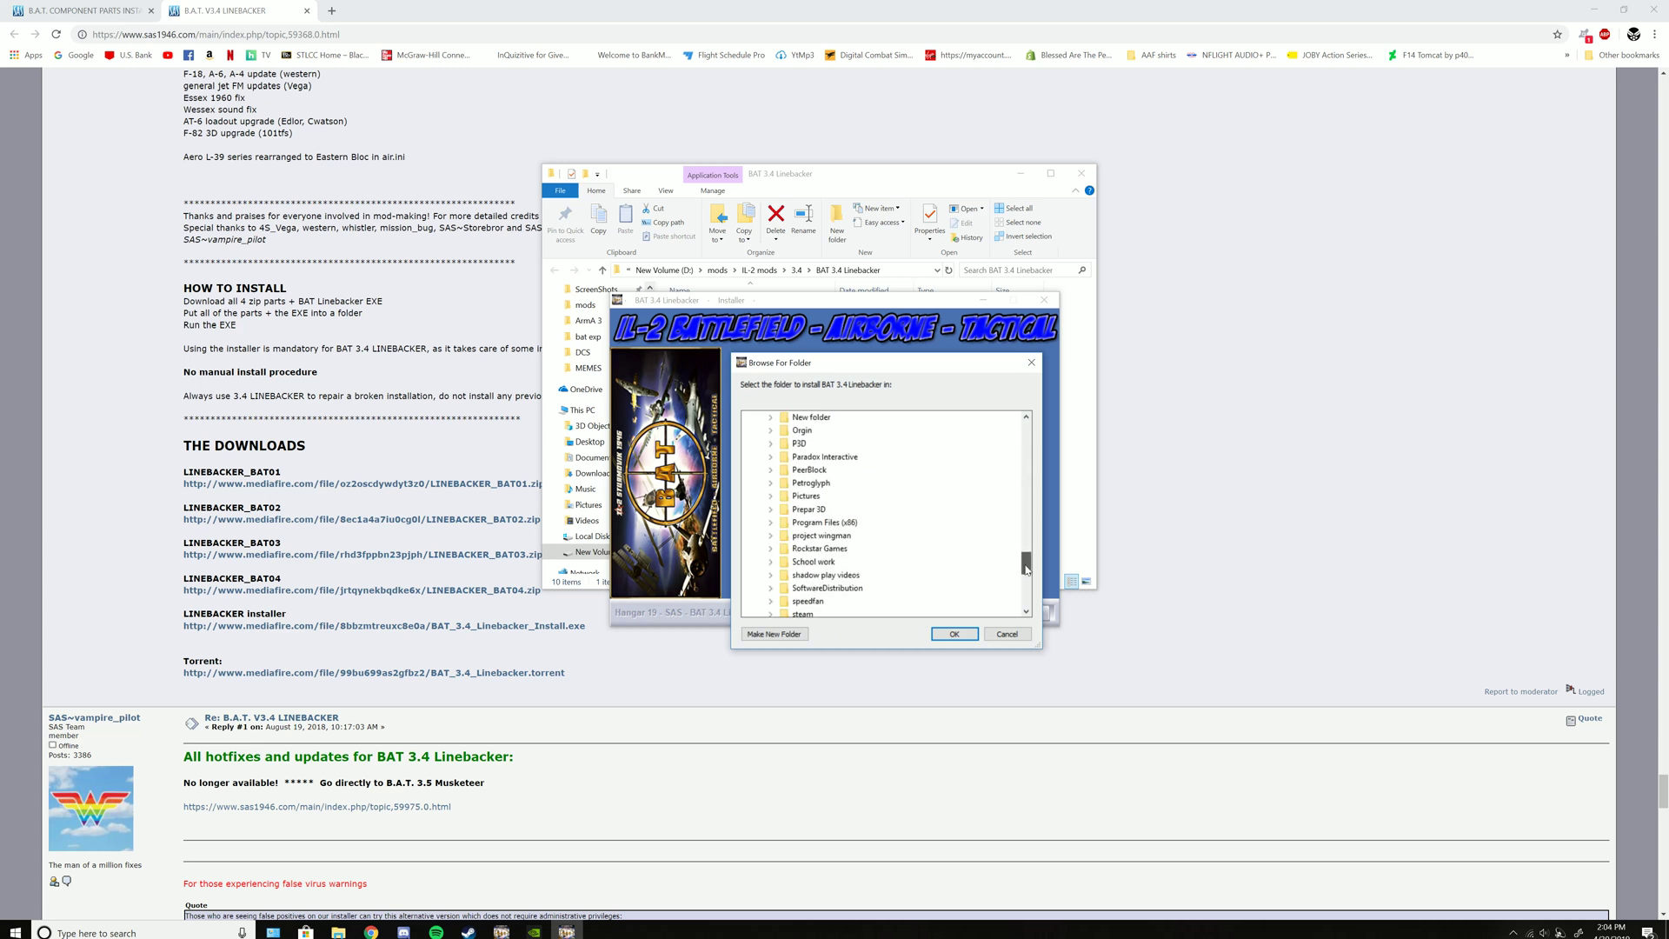
scroll(795, 526, down, 2)
double_click(799, 534)
scroll(802, 529, down, 3)
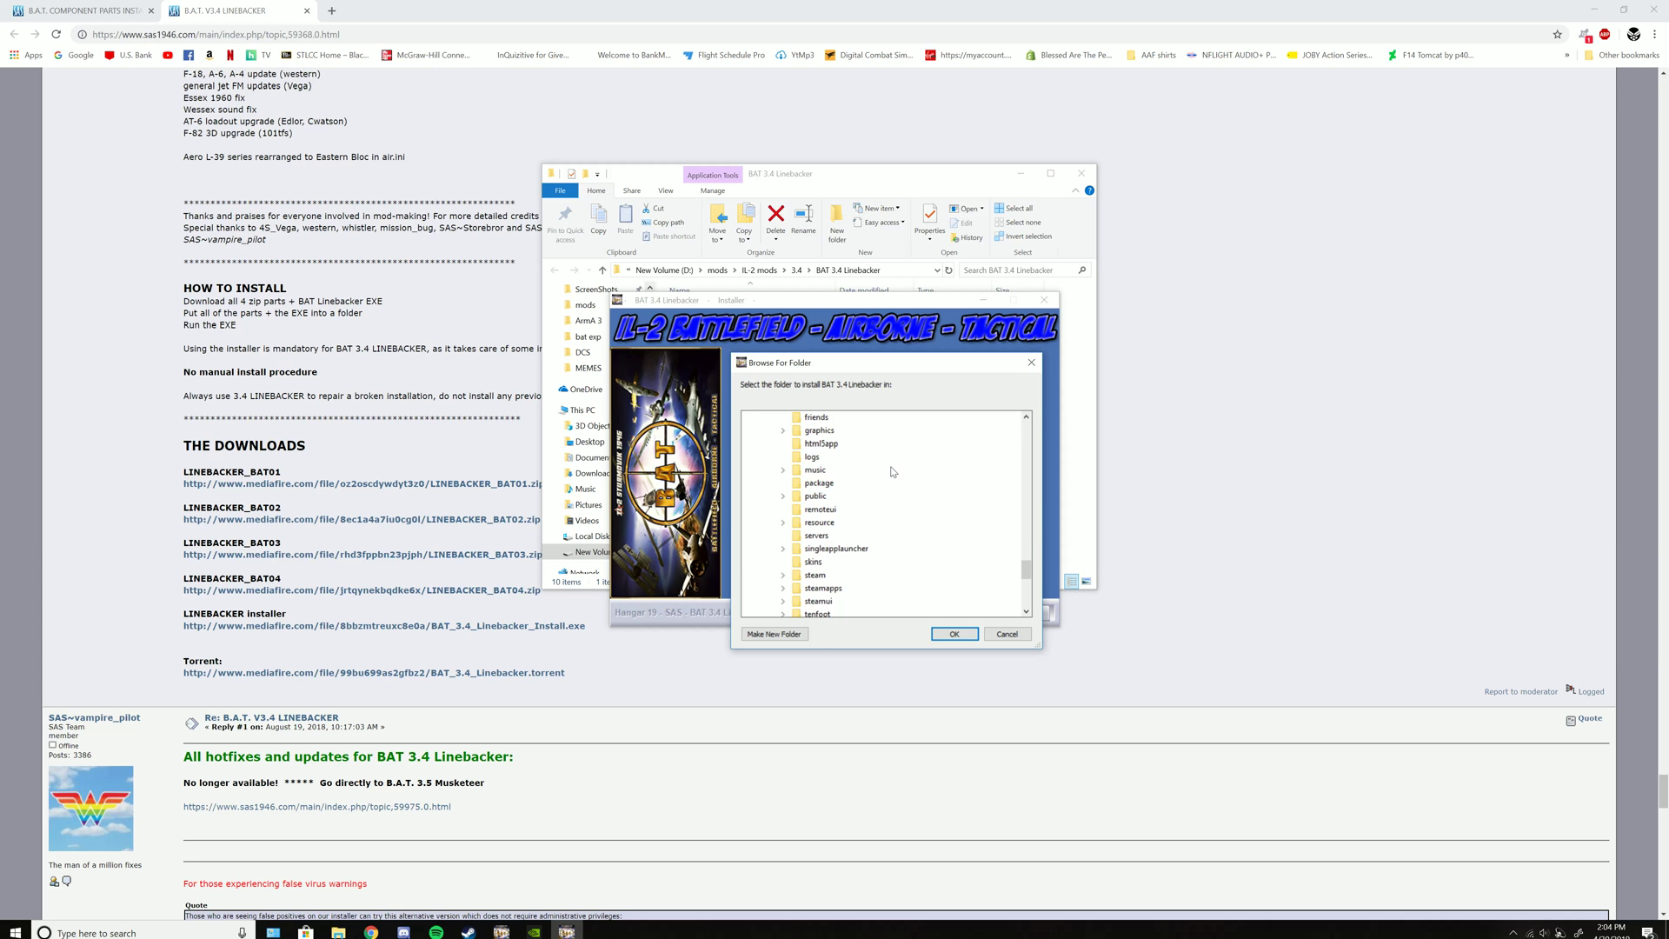
scroll(810, 509, down, 2)
double_click(825, 472)
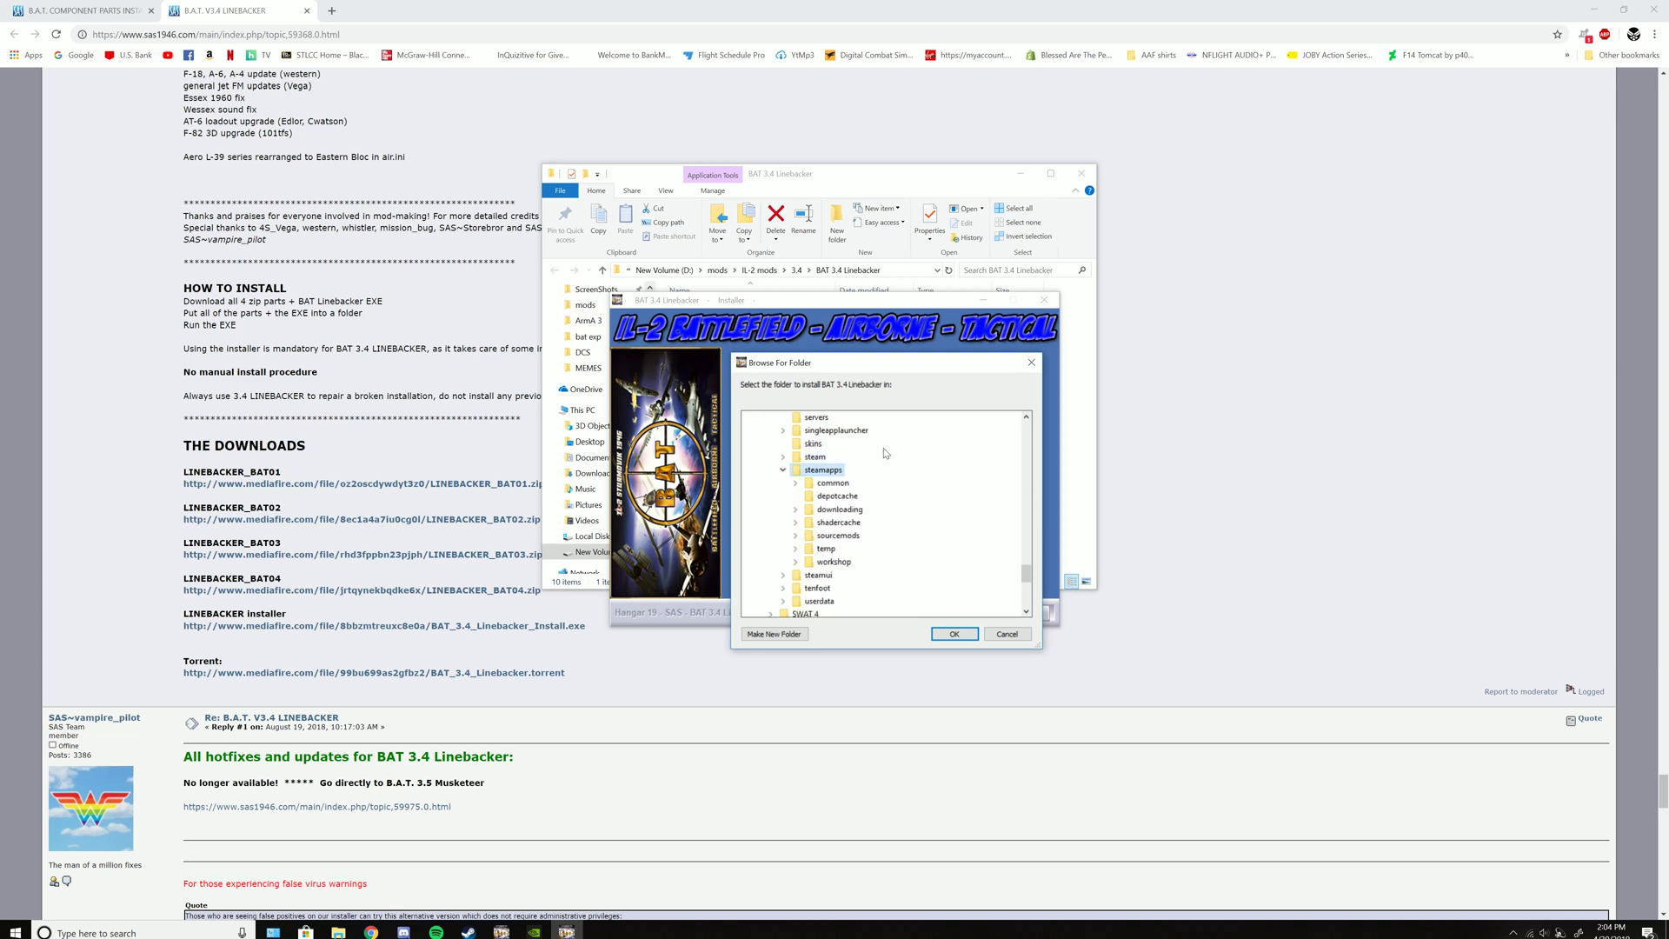
double_click(835, 483)
scroll(891, 486, down, 2)
scroll(891, 502, down, 2)
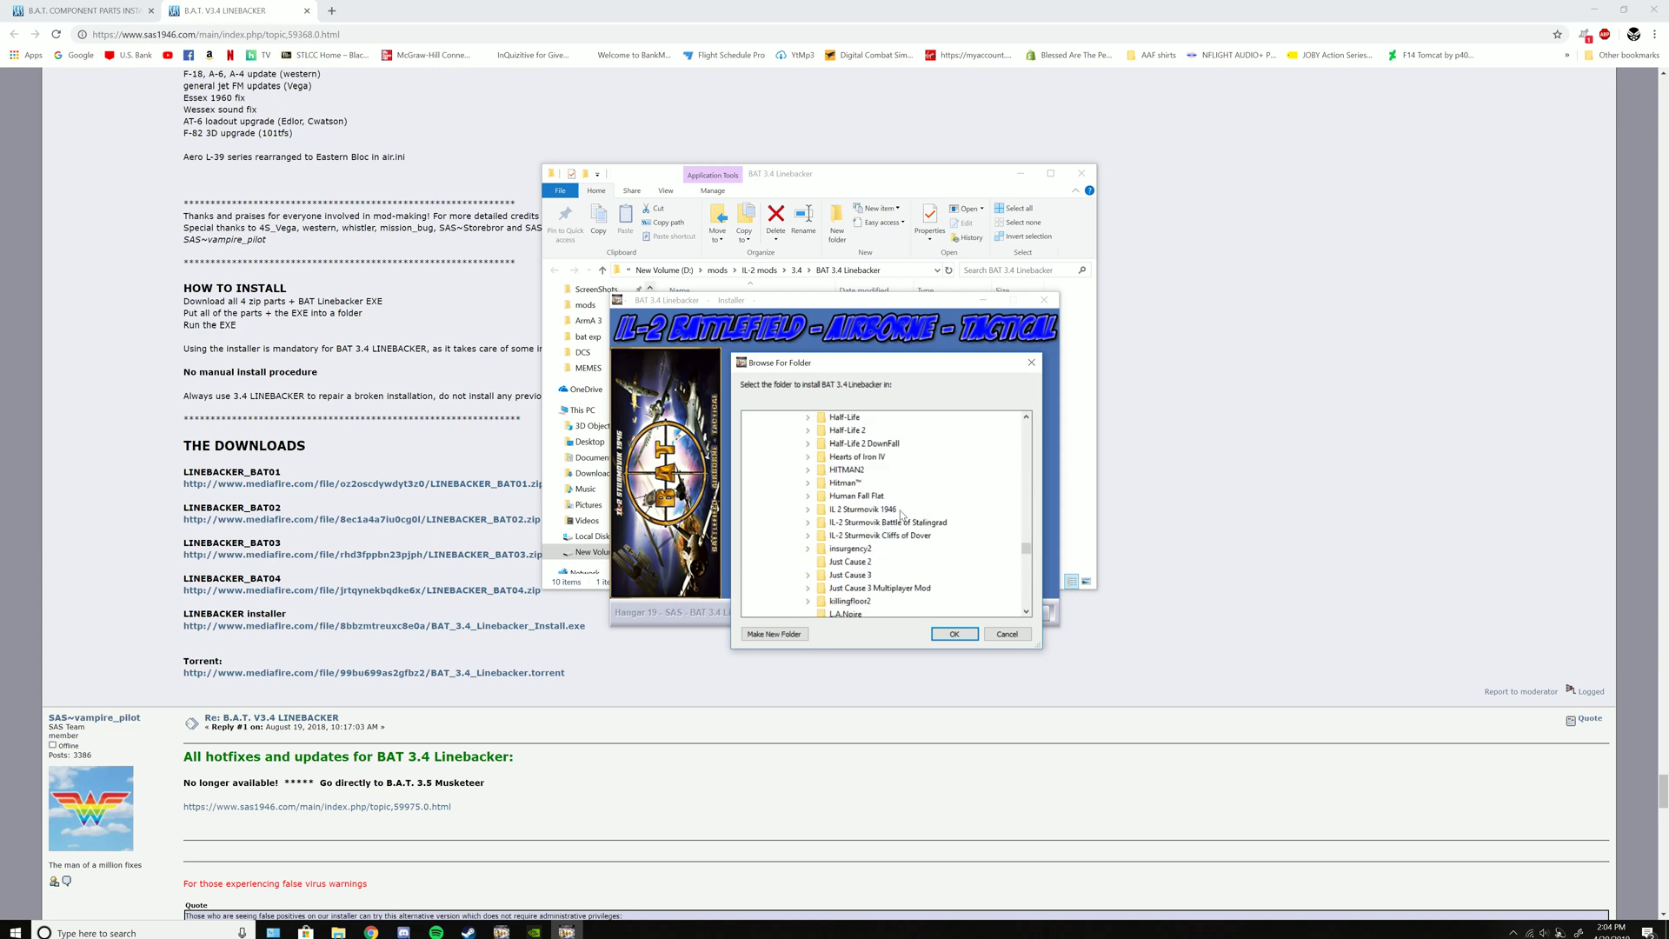
scroll(890, 522, down, 1)
double_click(891, 521)
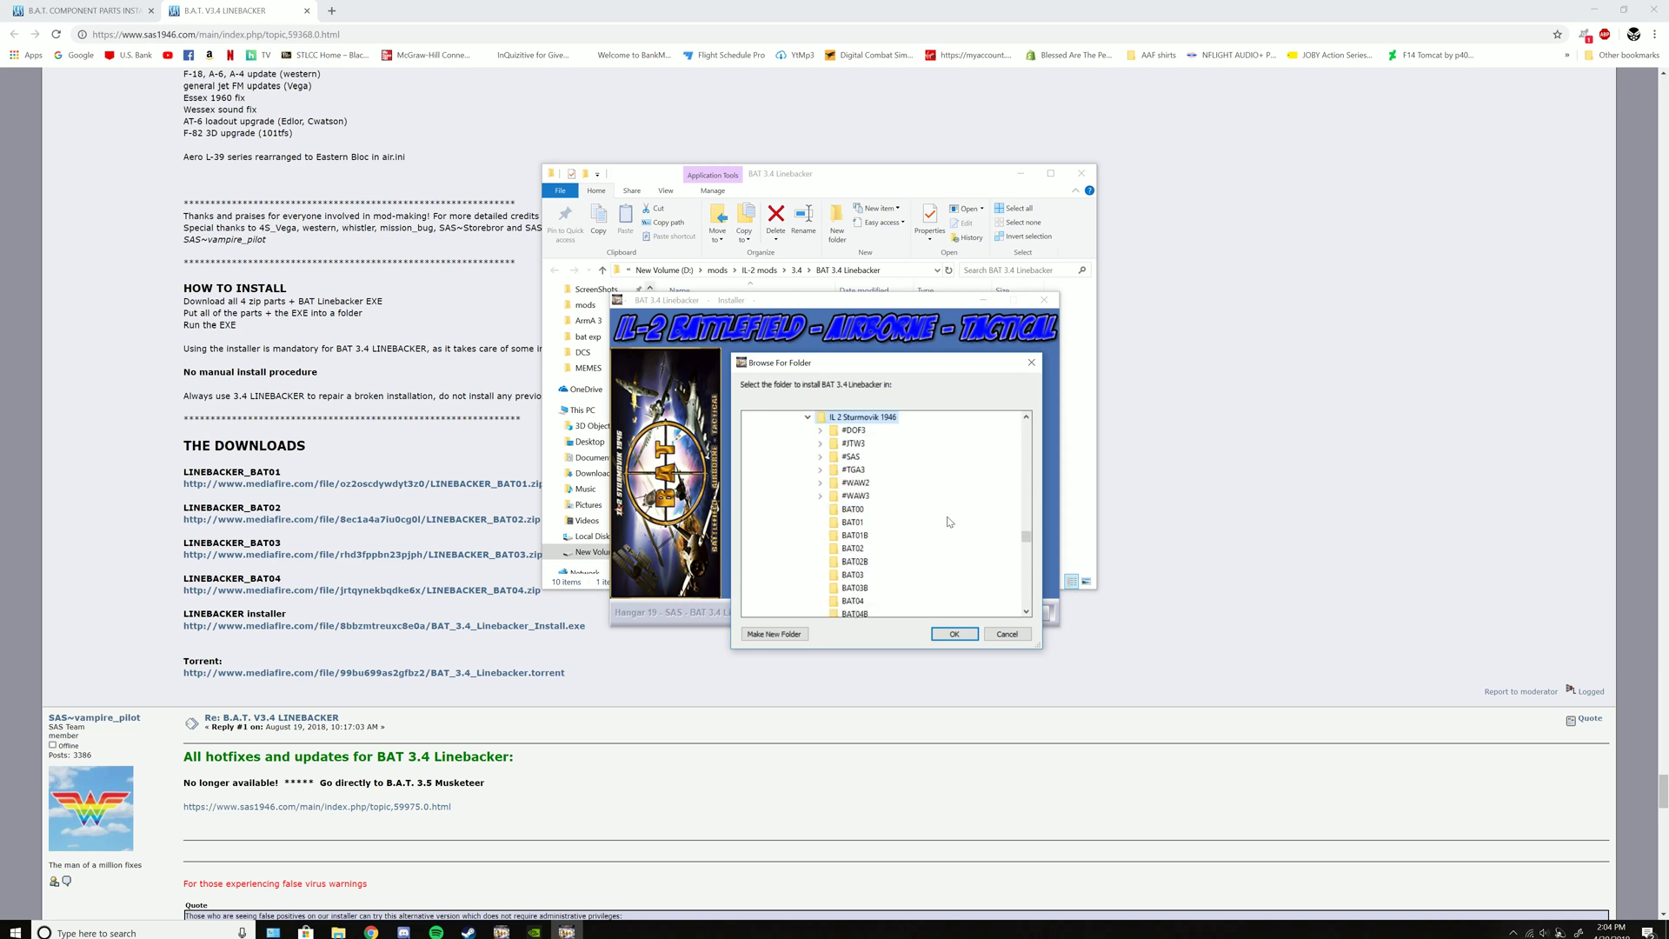
click(953, 636)
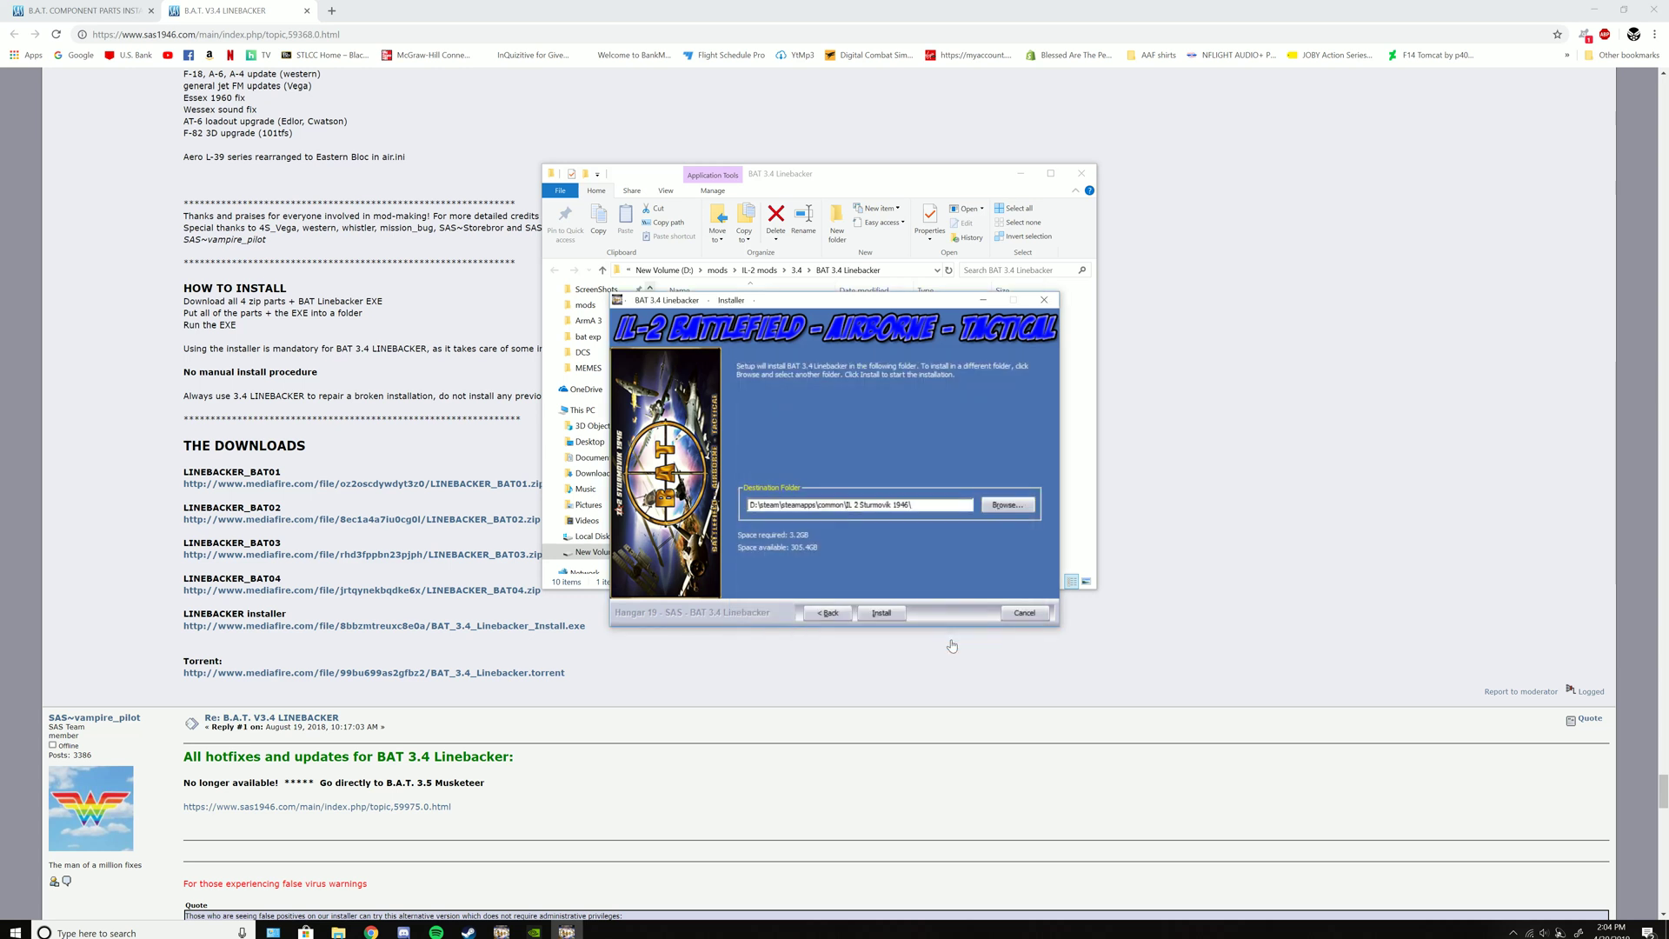
- Begin installing the expansion from the destination folder page
click(882, 613)
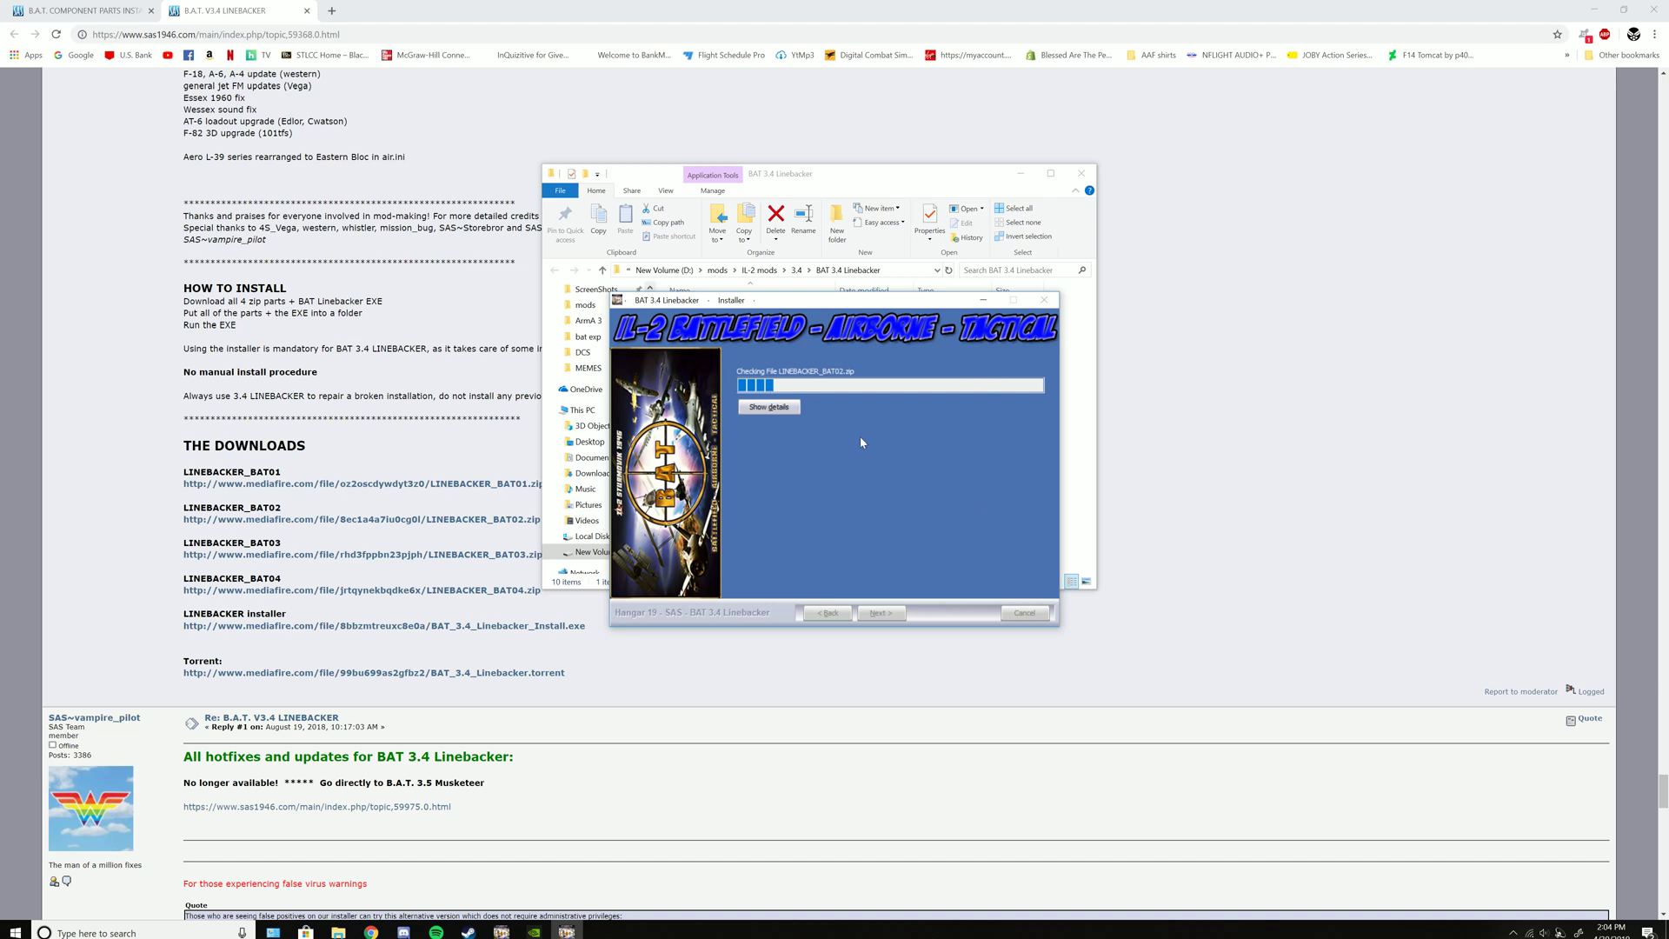
- Minimize Chrome and Steam, bringing File Explorer to the front
click(1595, 8)
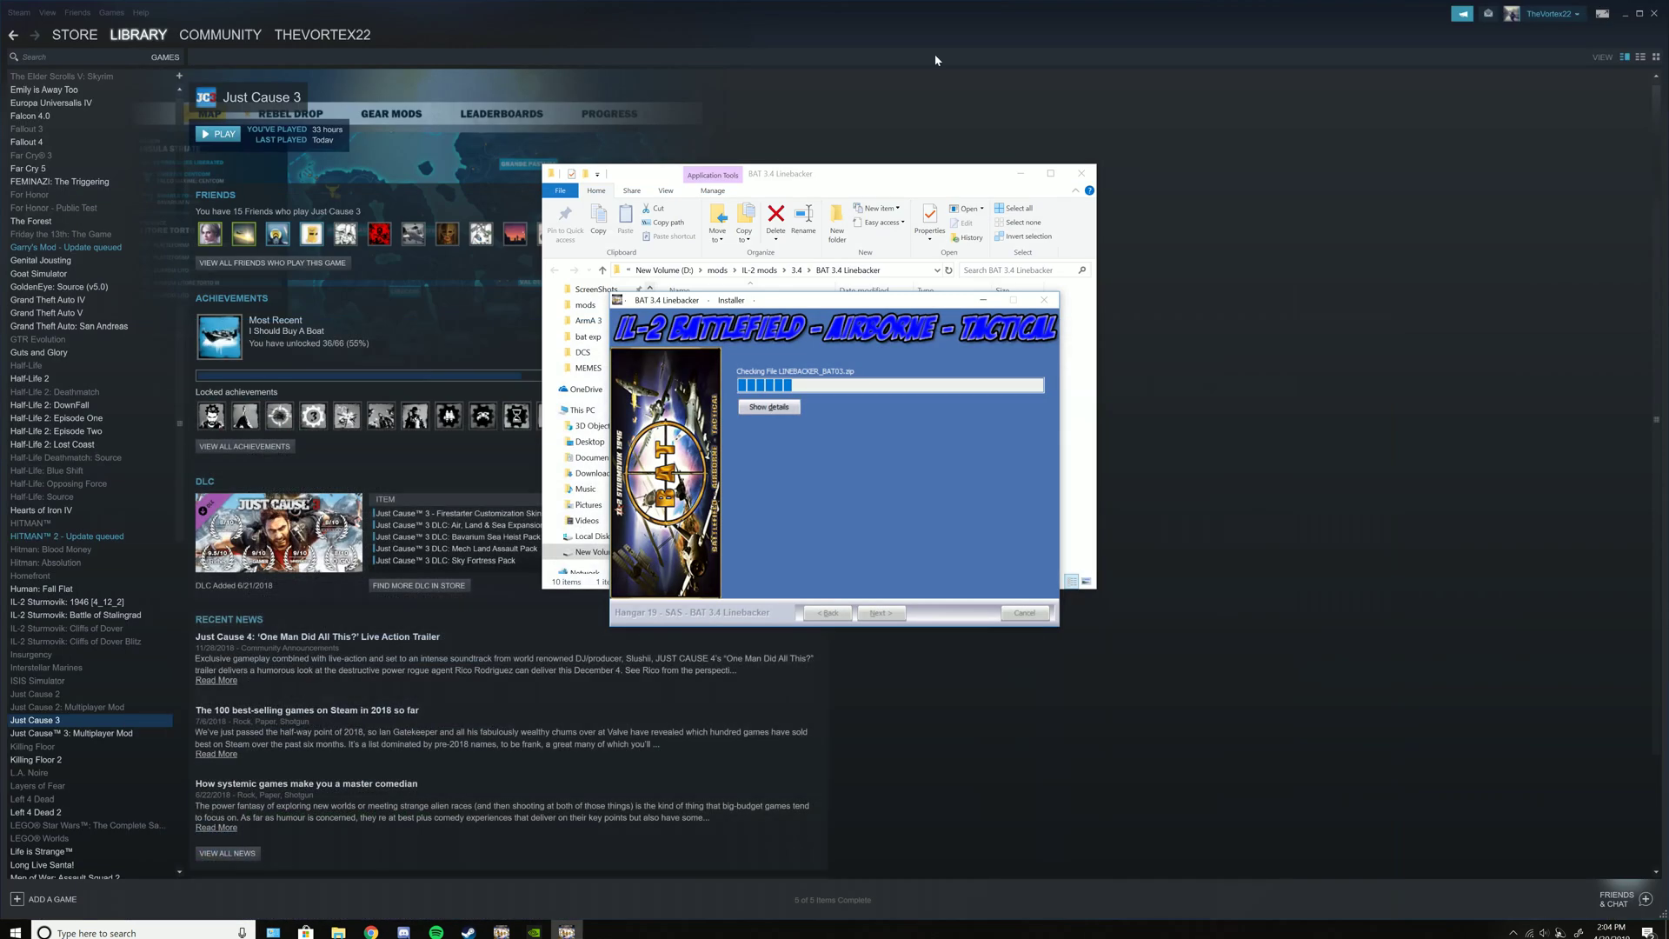
click(1624, 14)
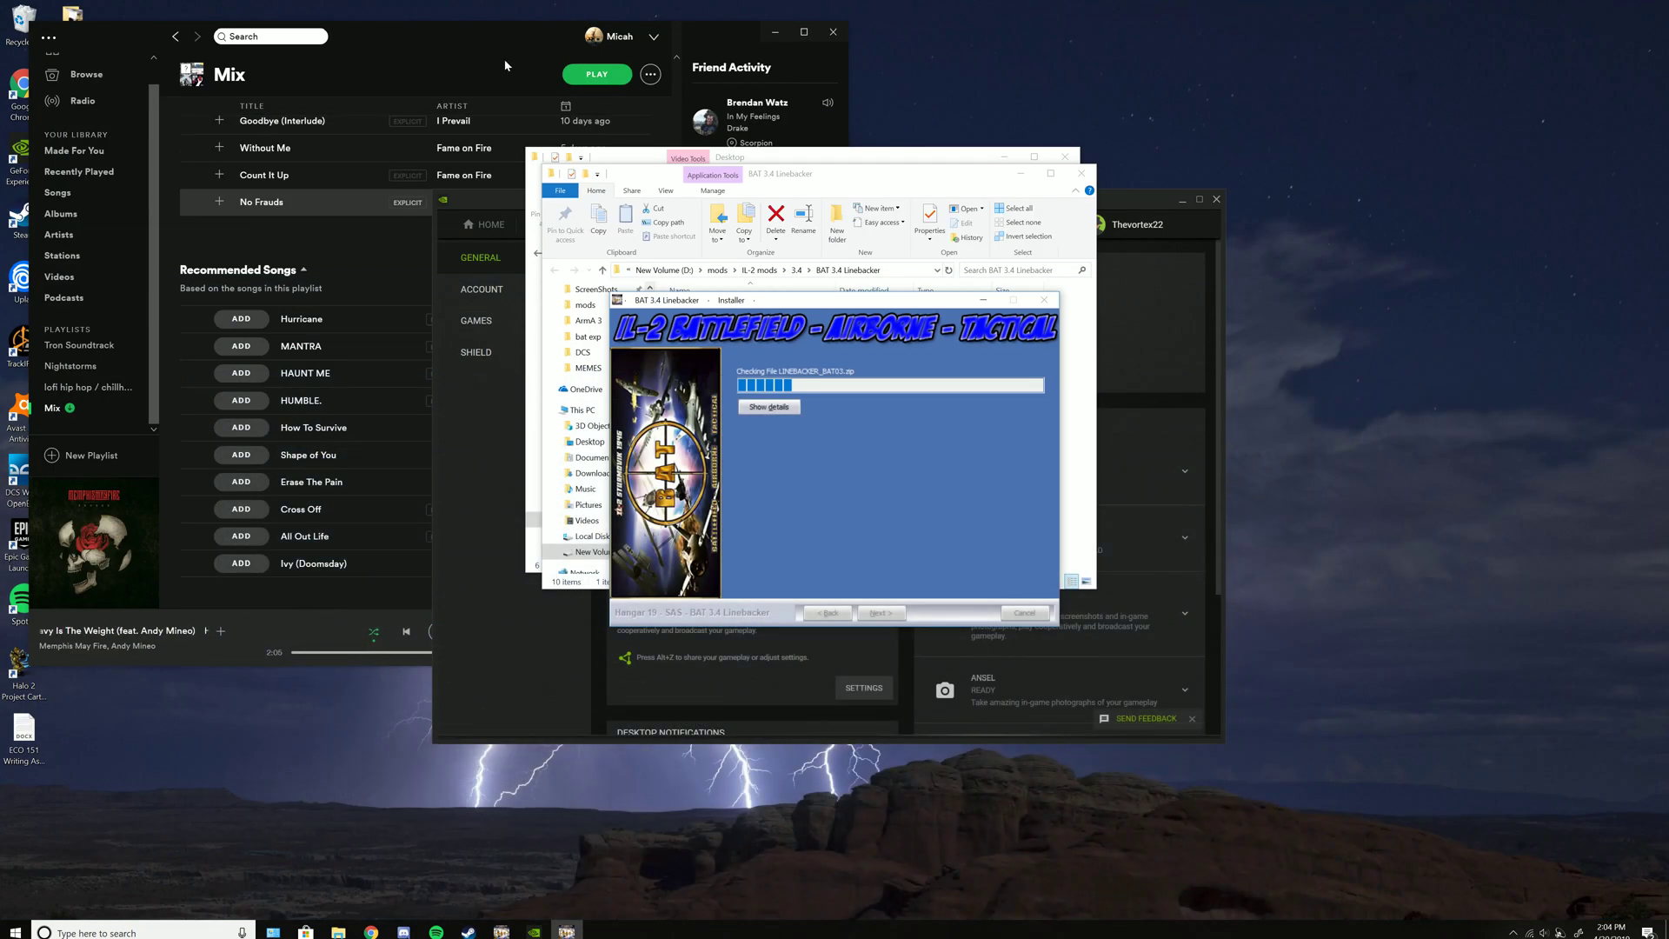
mouse_move(338, 933)
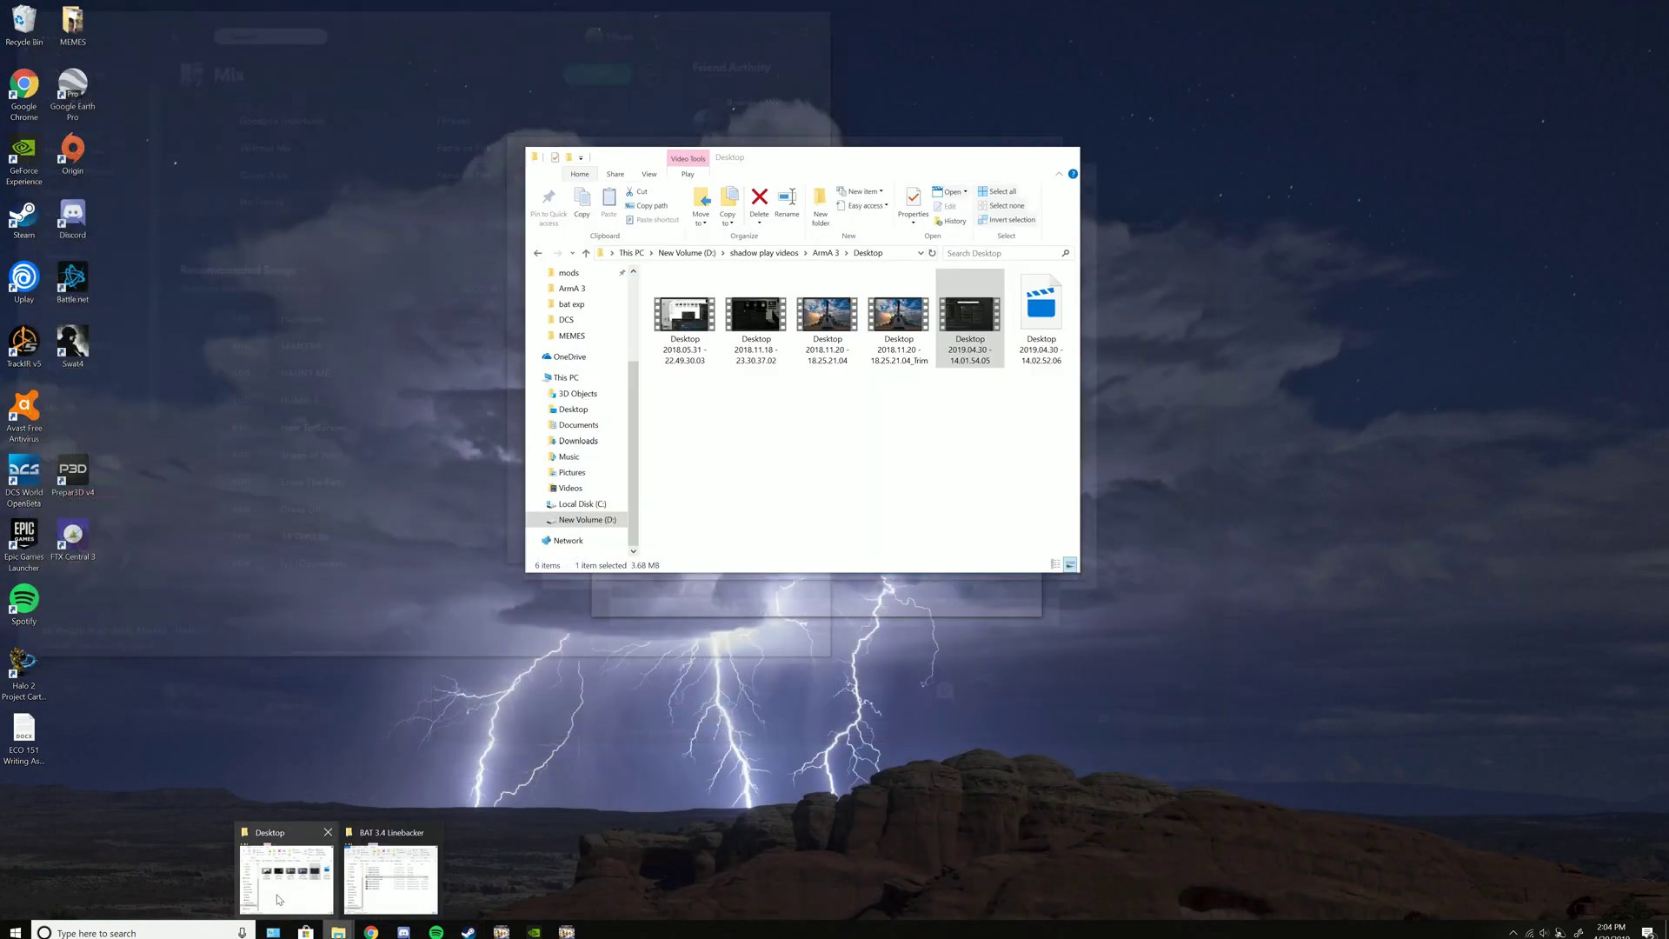
click(392, 865)
- Navigate from D: through steam, steamapps and common into IL-2 Sturmovik 1946
click(587, 519)
scroll(785, 479, down, 5)
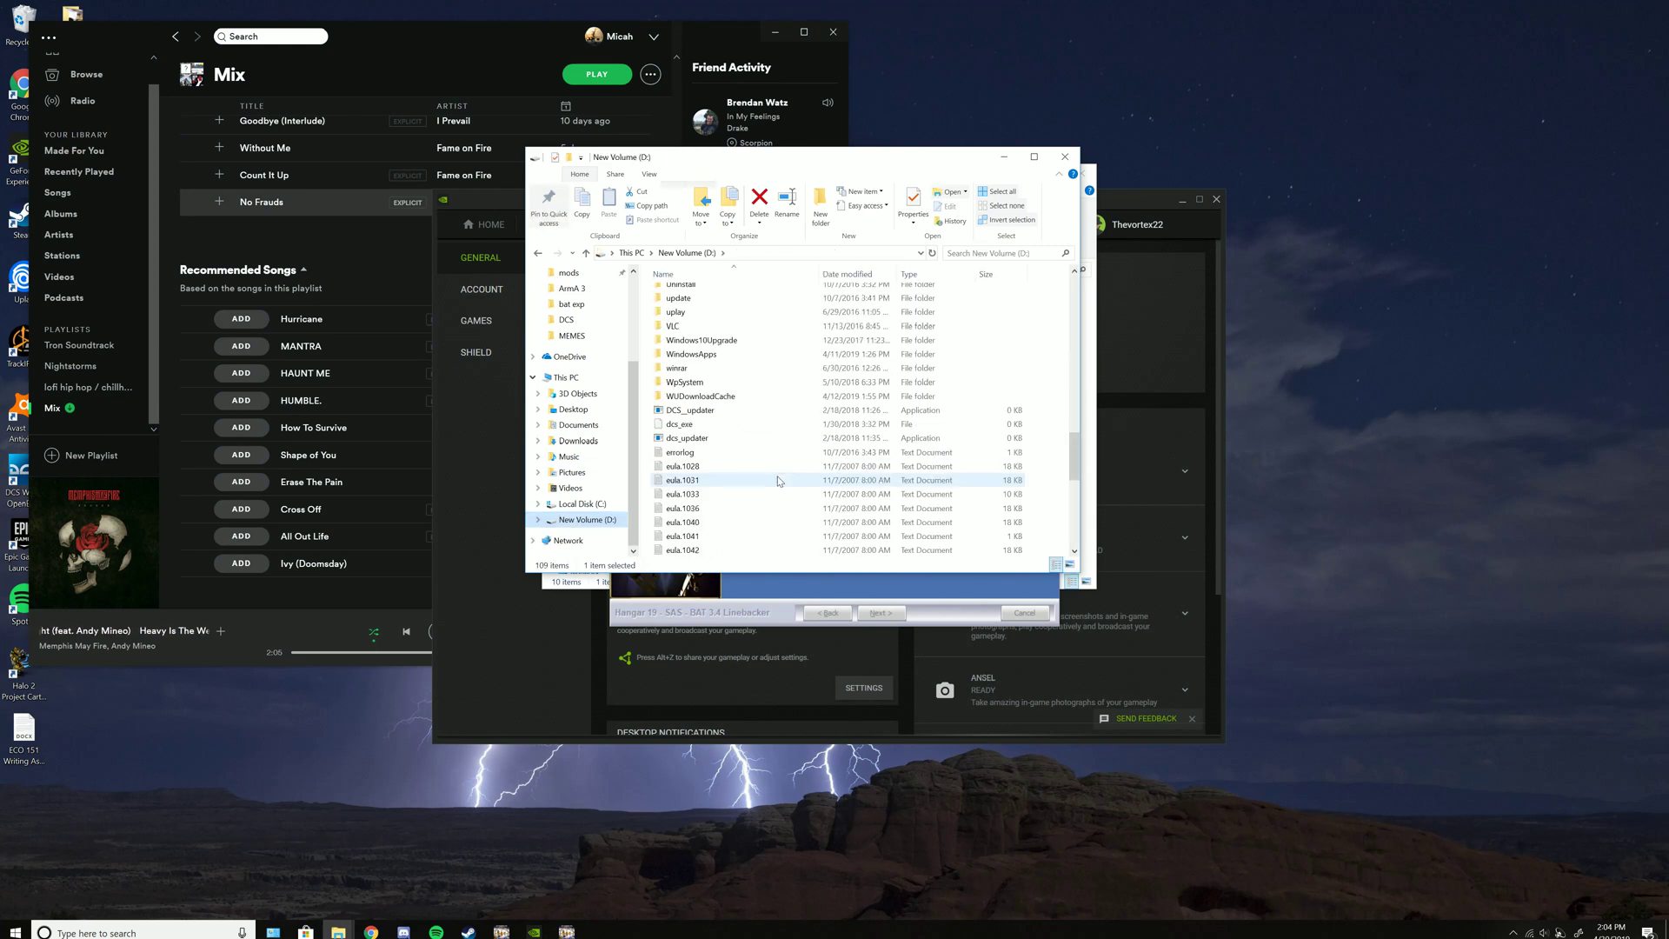
scroll(786, 479, up, 7)
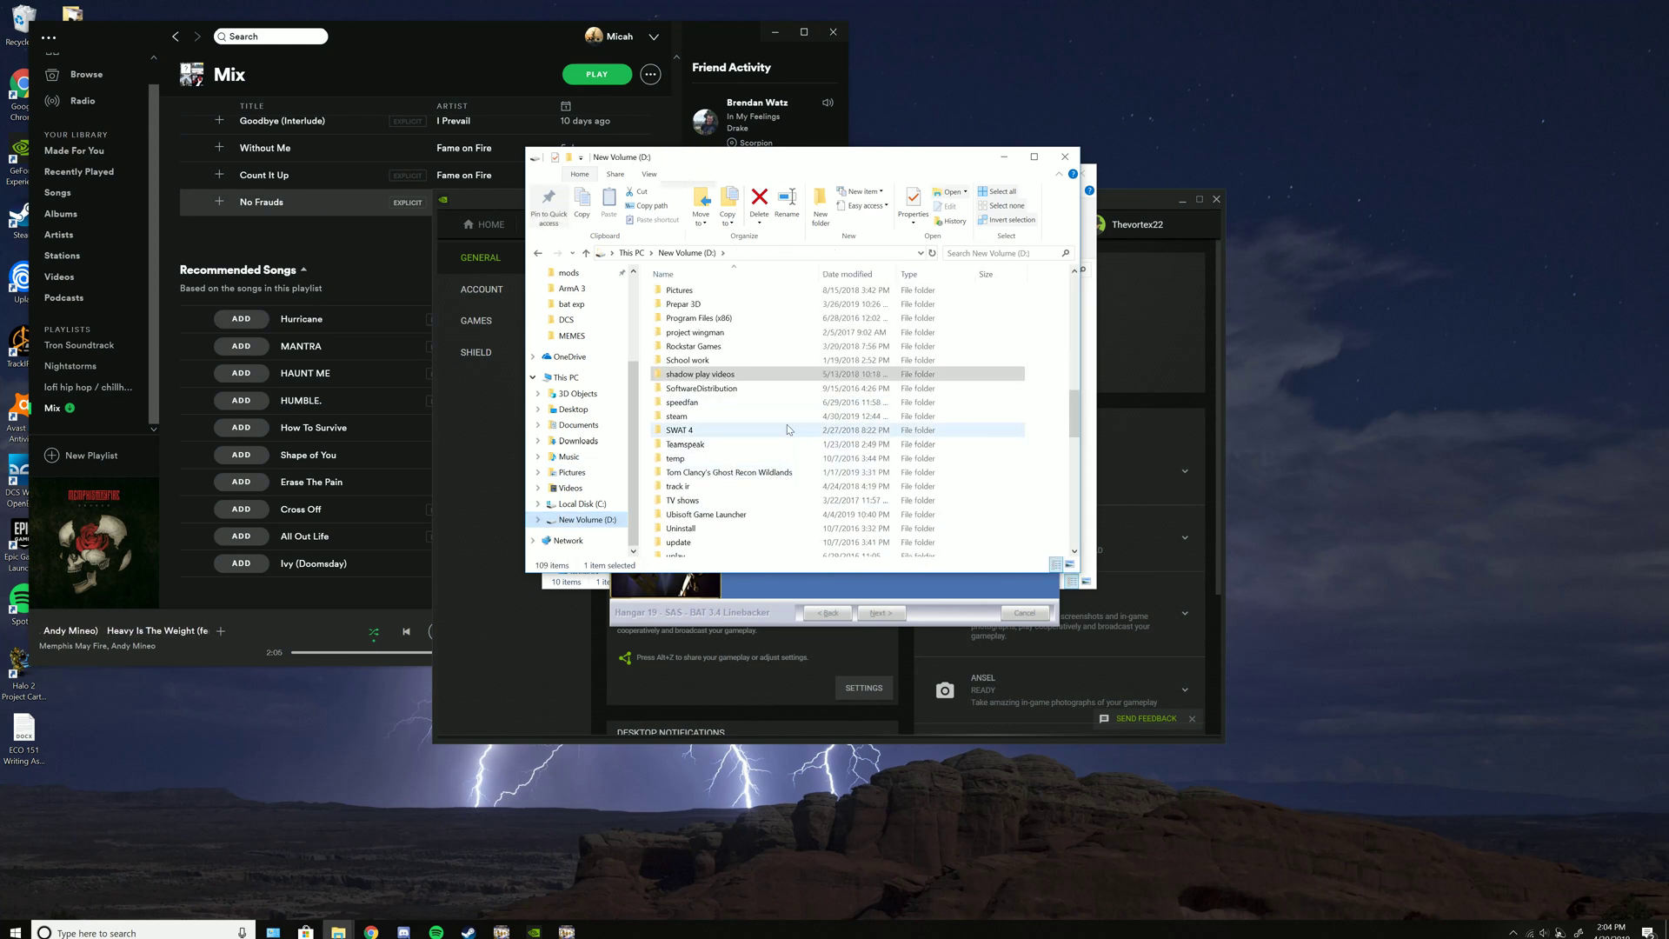
click(792, 419)
double_click(792, 419)
scroll(805, 441, down, 5)
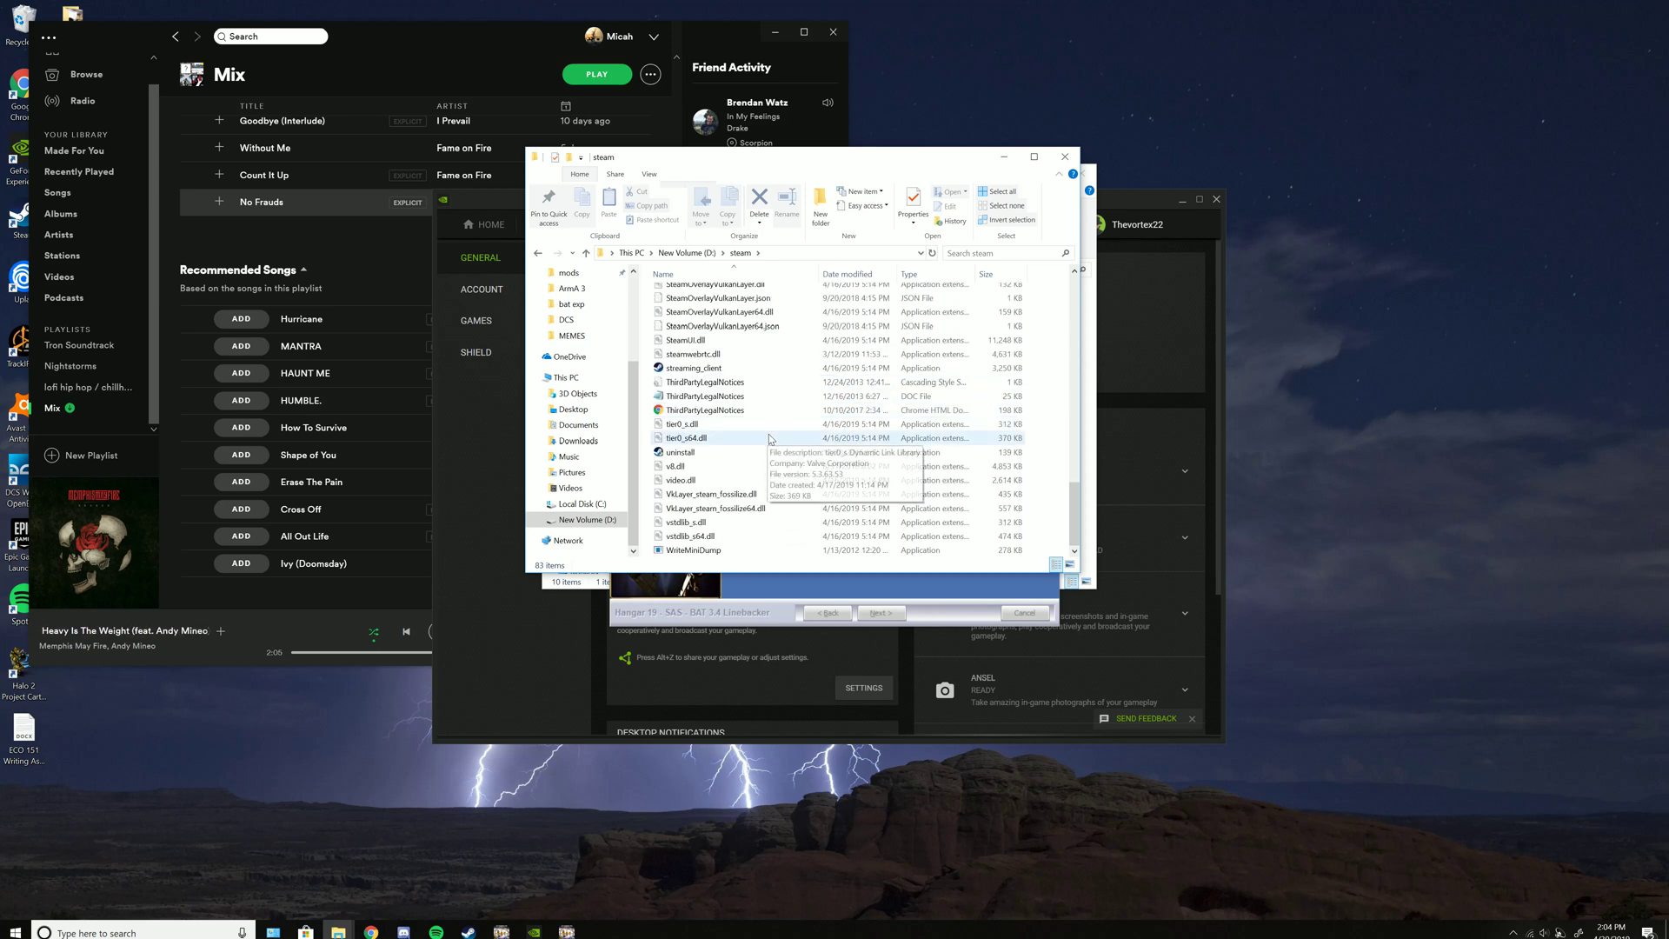
scroll(776, 439, up, 10)
scroll(773, 440, up, 1)
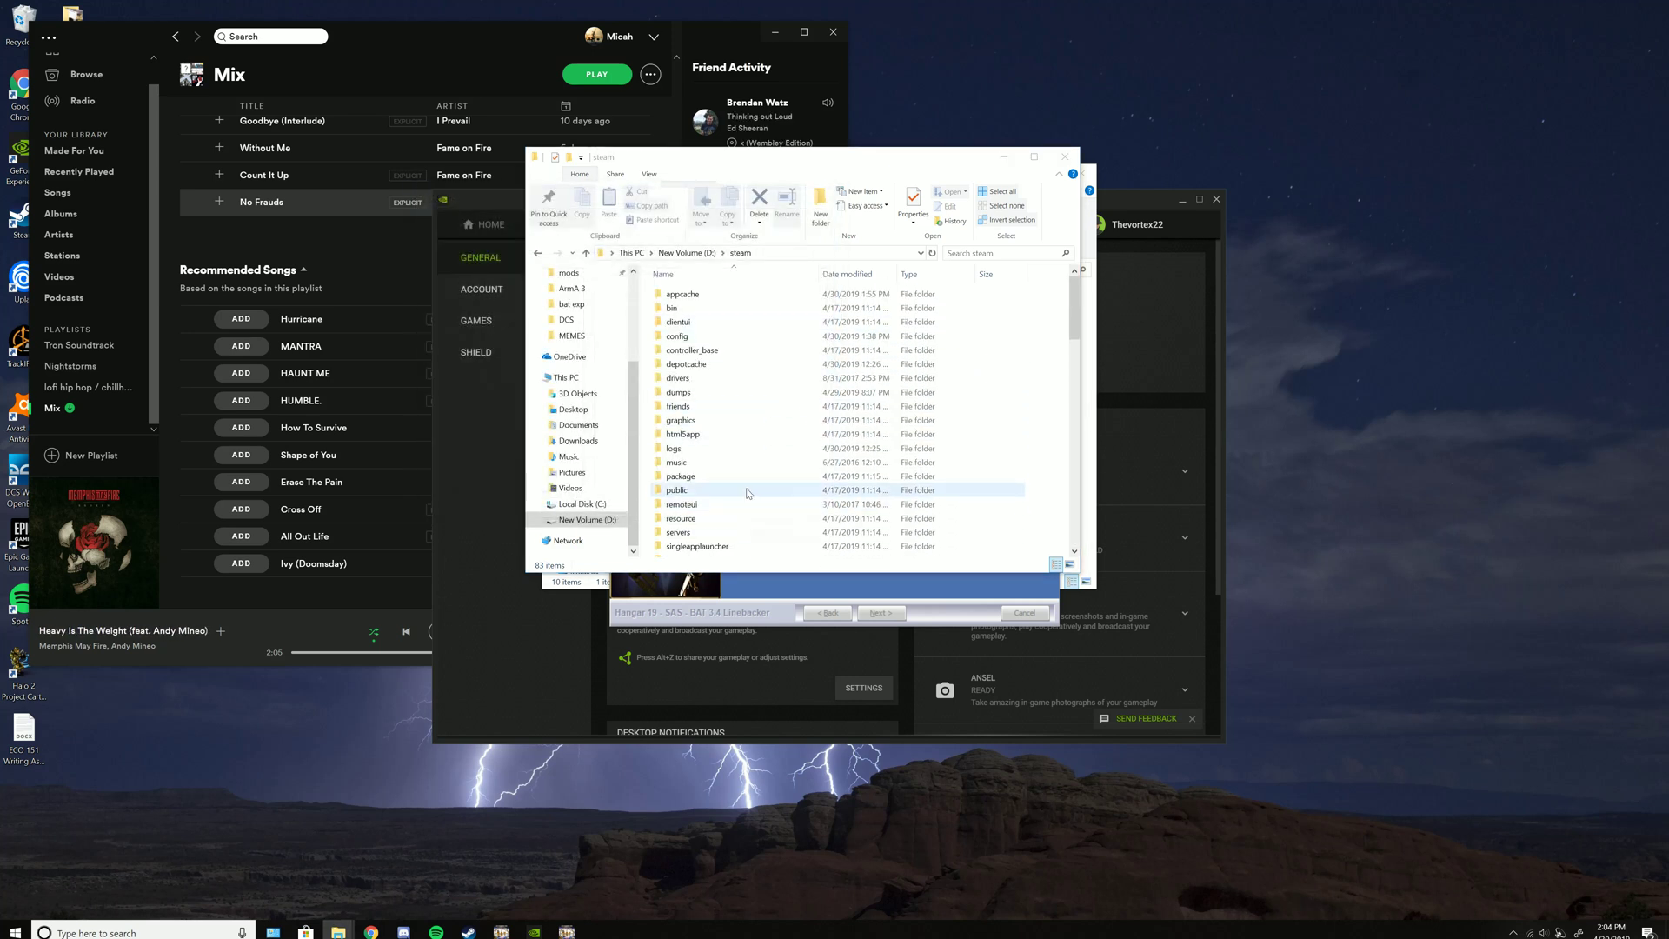
double_click(746, 467)
double_click(731, 295)
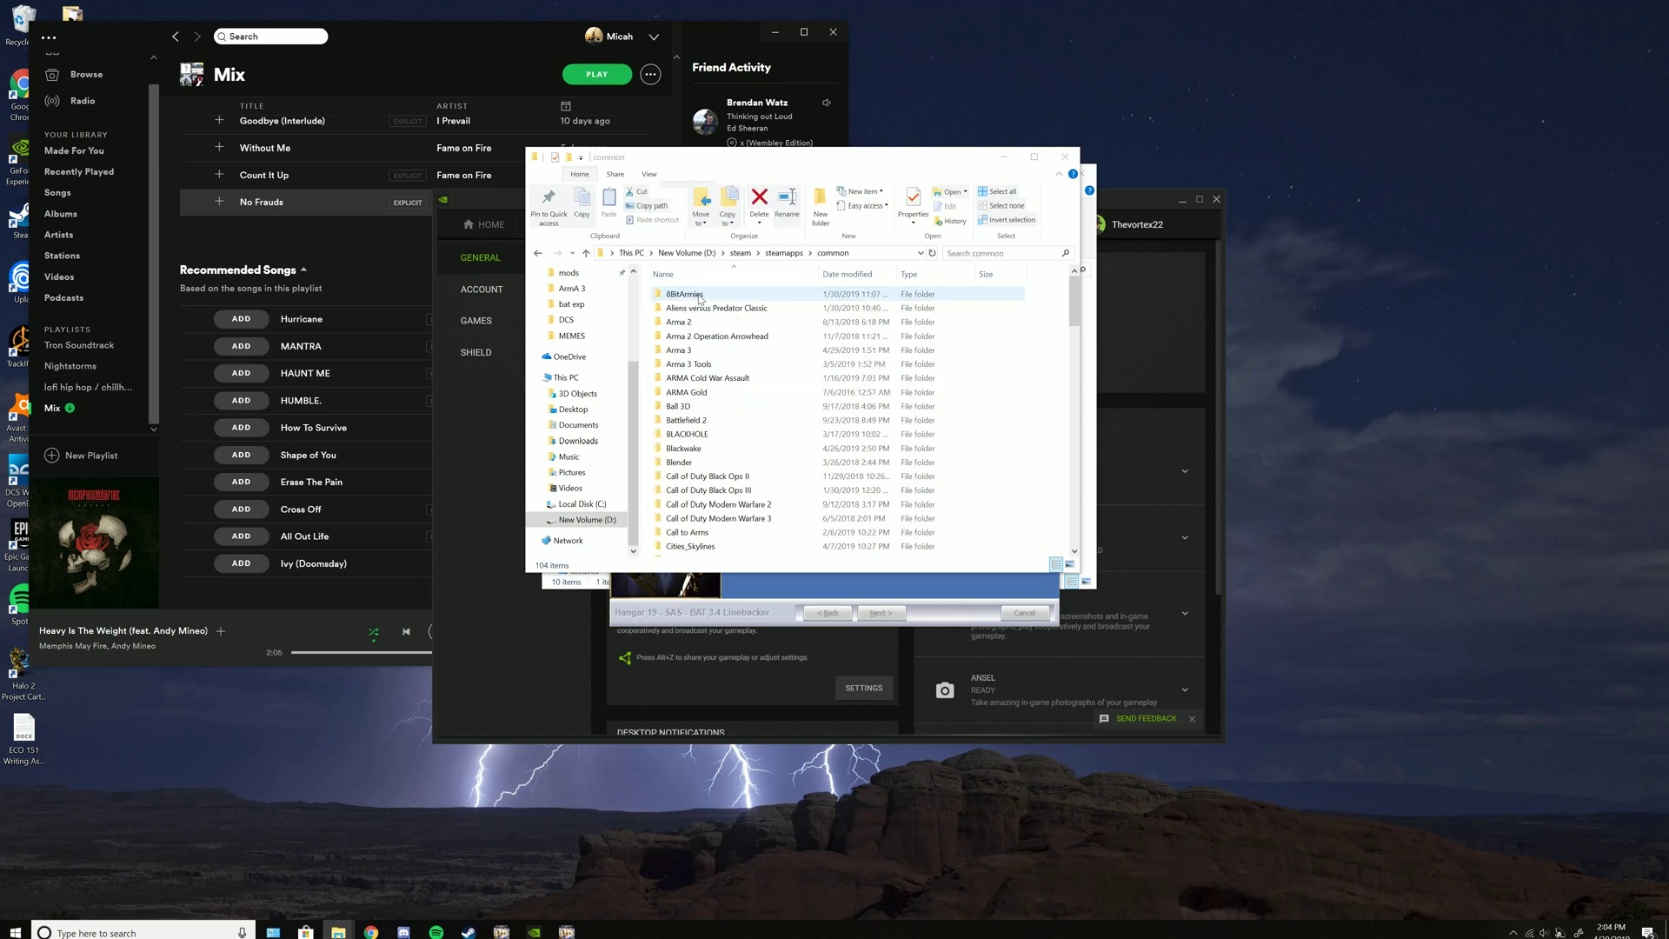
scroll(795, 340, down, 10)
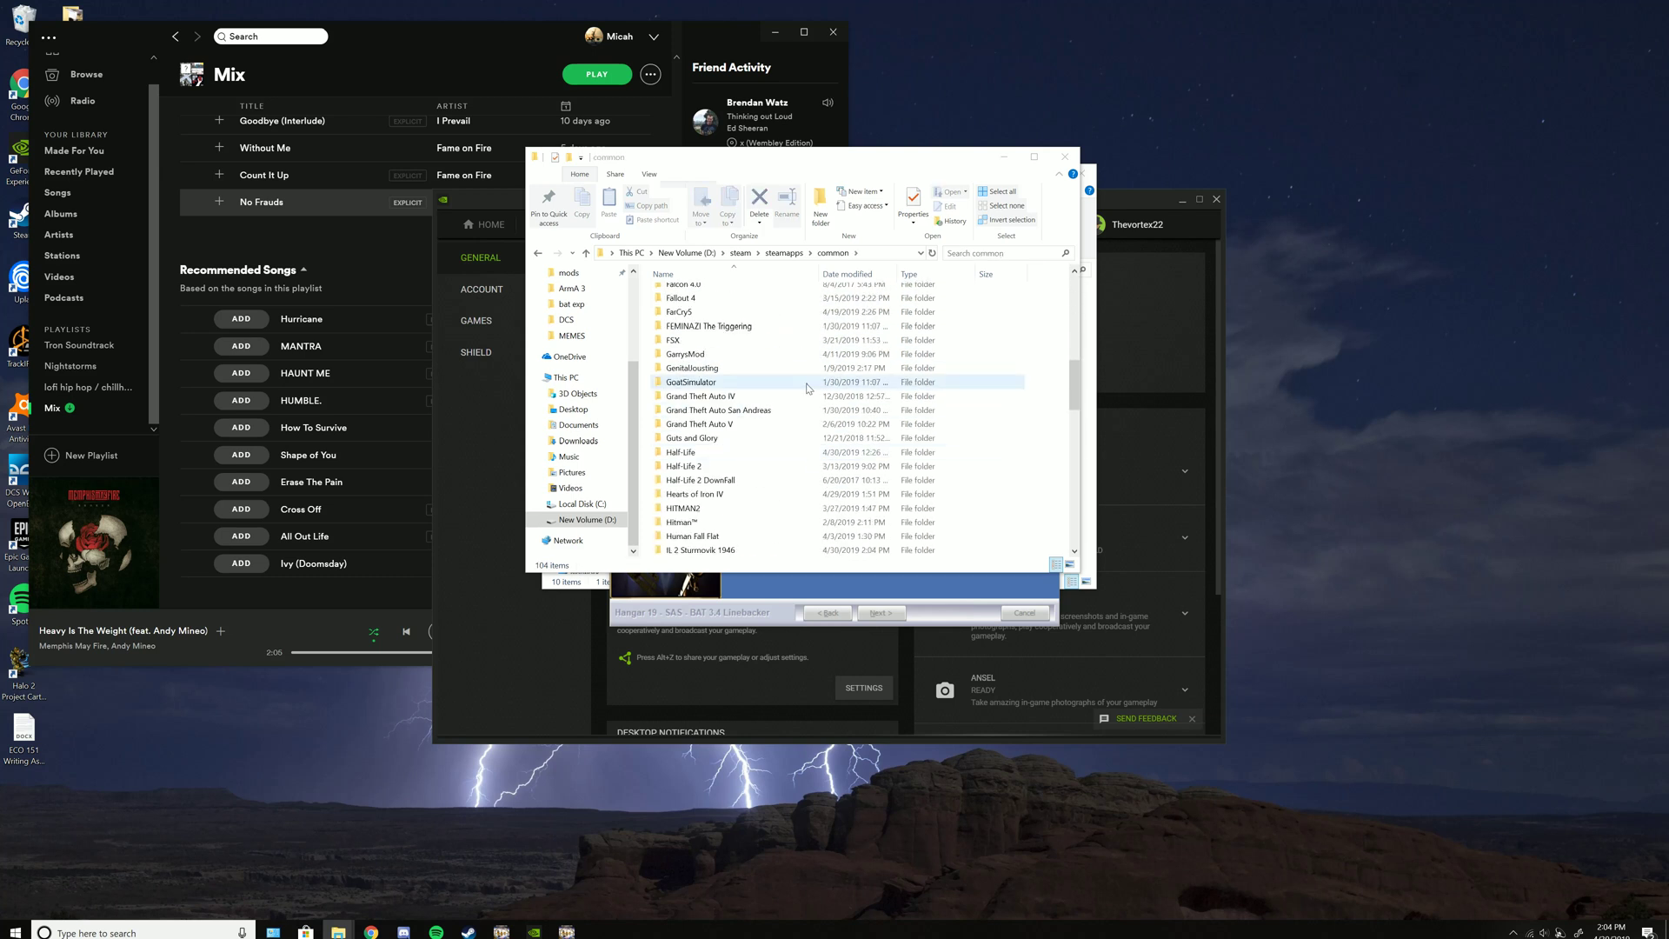
scroll(808, 387, down, 2)
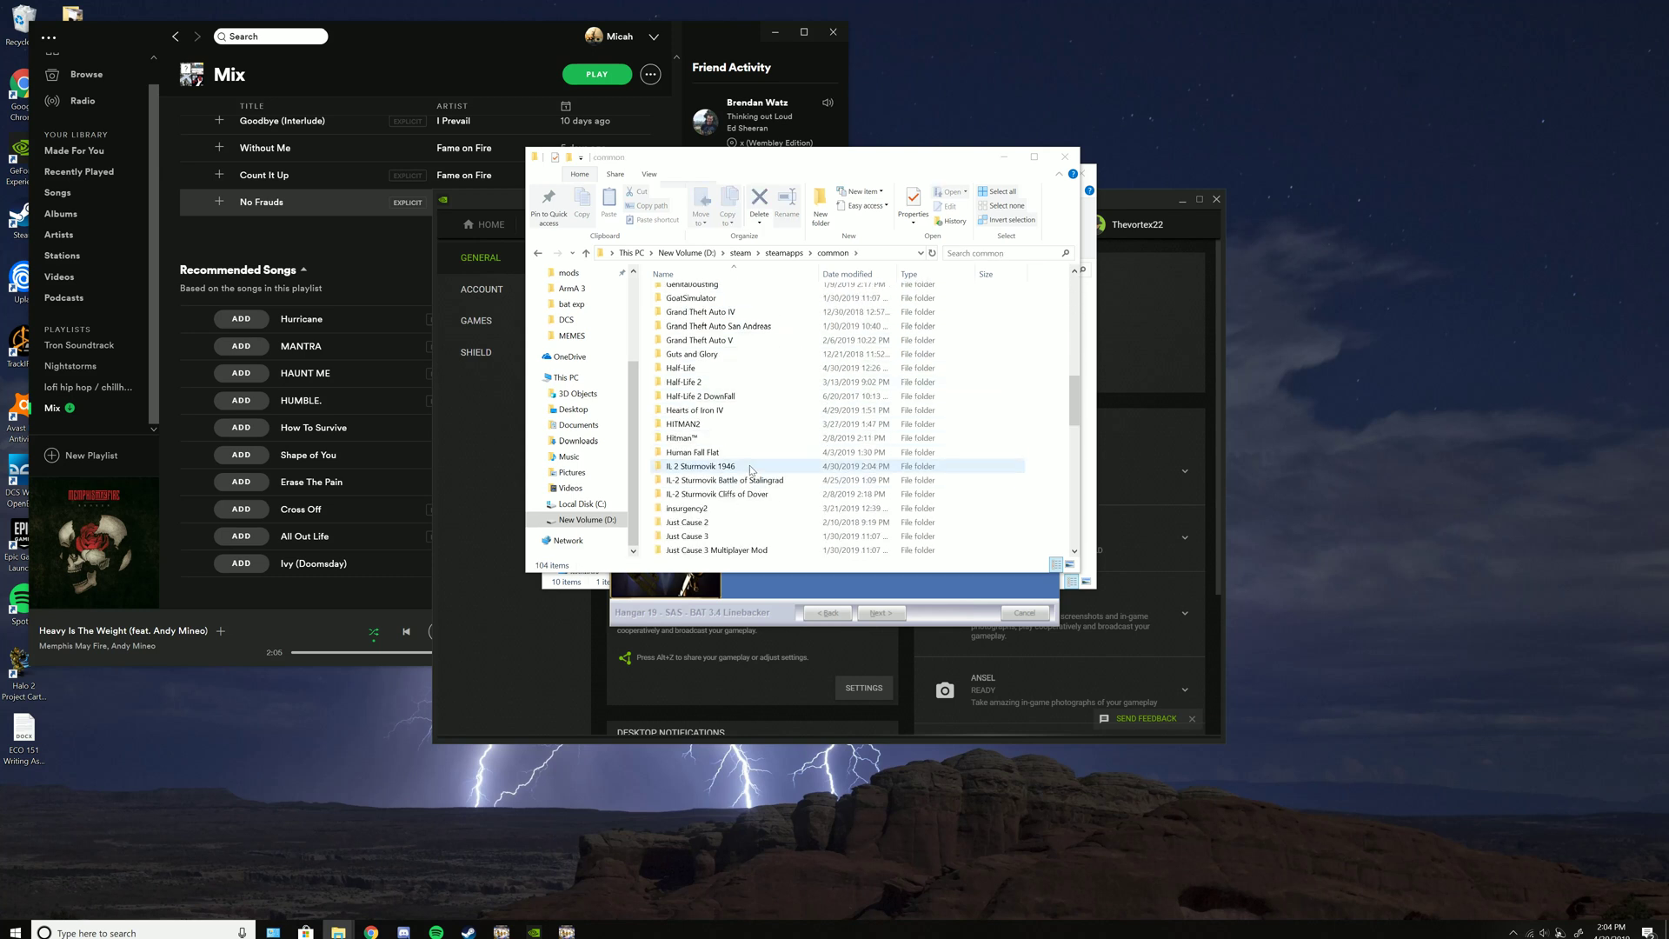
double_click(770, 467)
scroll(815, 418, down, 10)
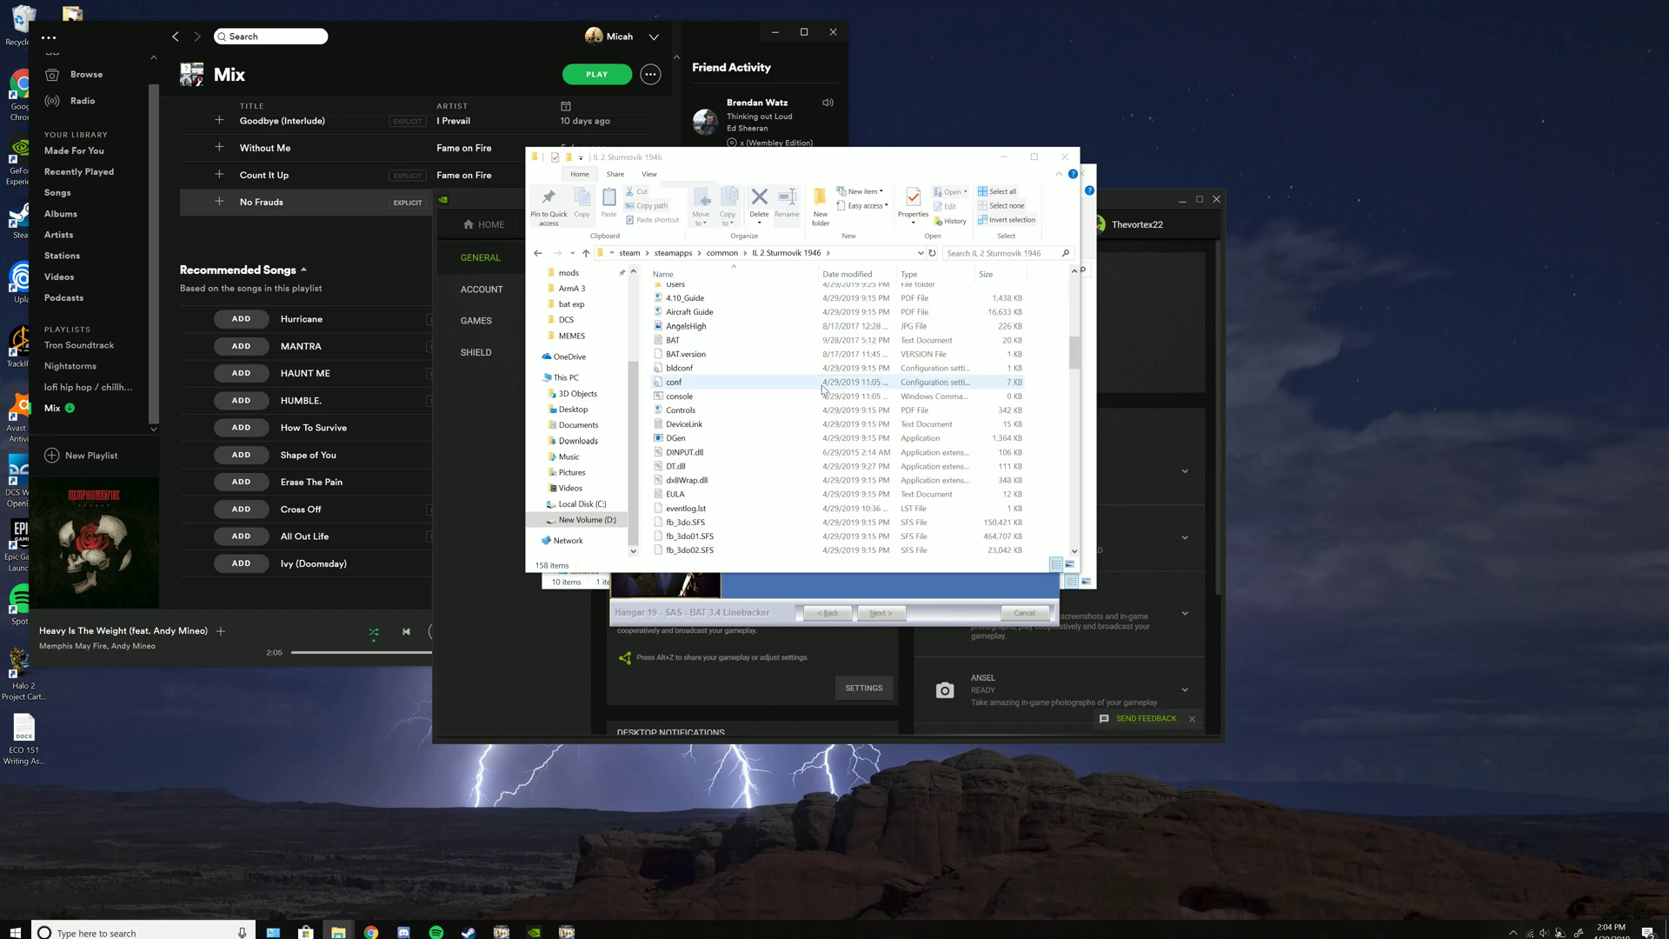
scroll(823, 392, down, 3)
scroll(819, 380, down, 5)
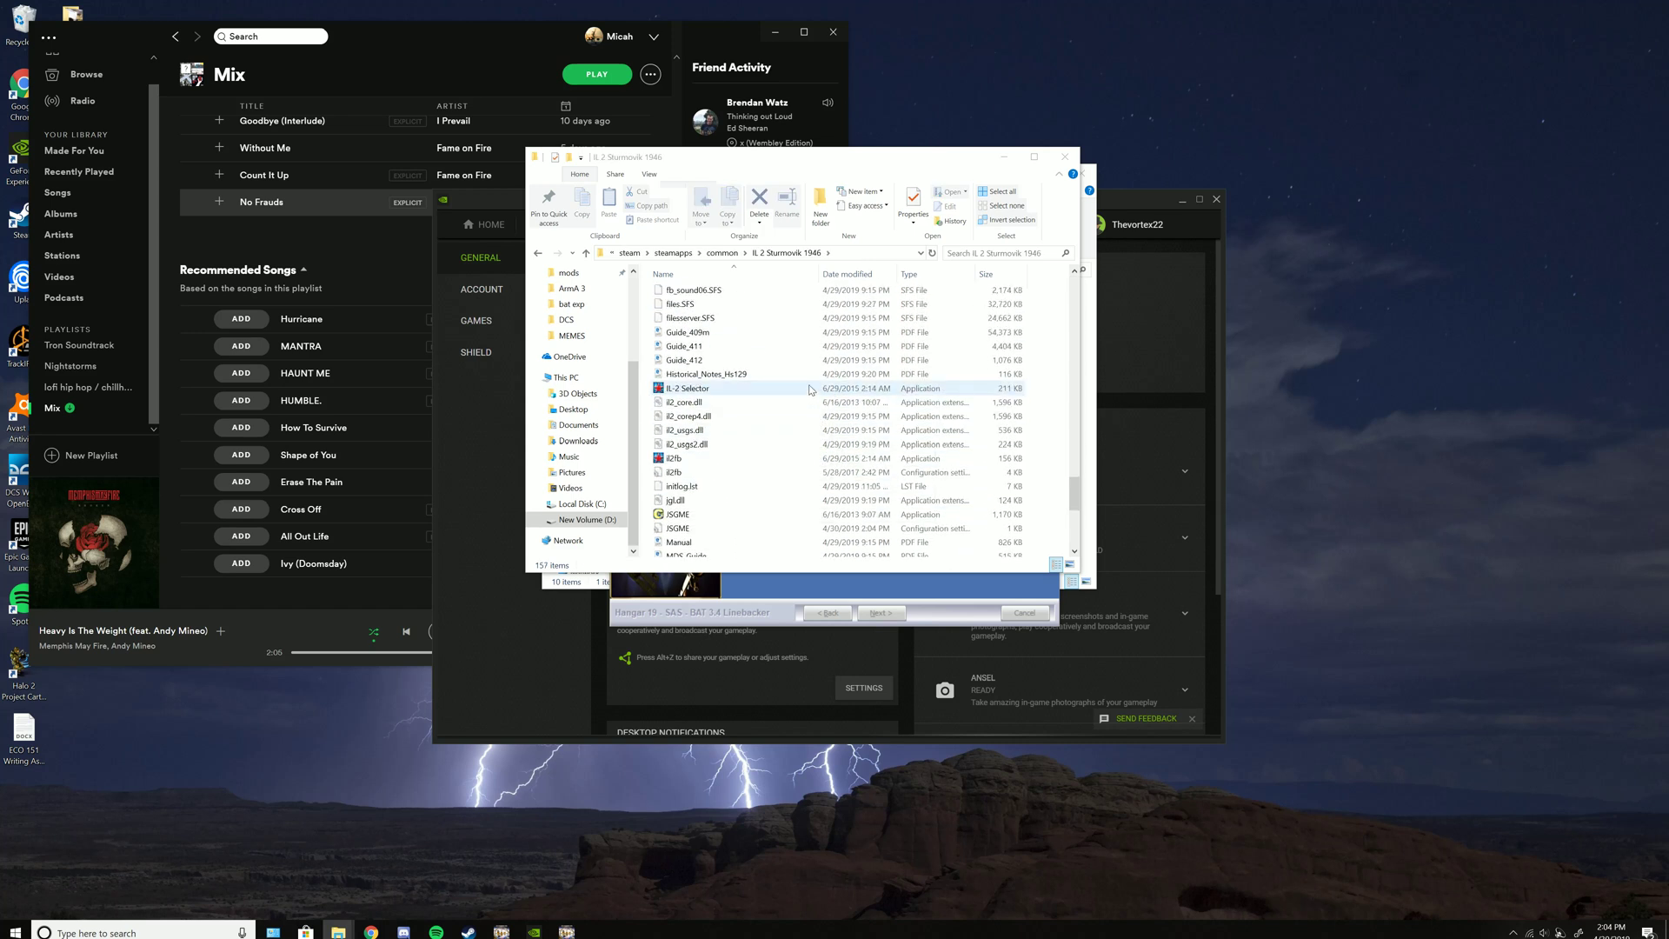
scroll(808, 301, down, 5)
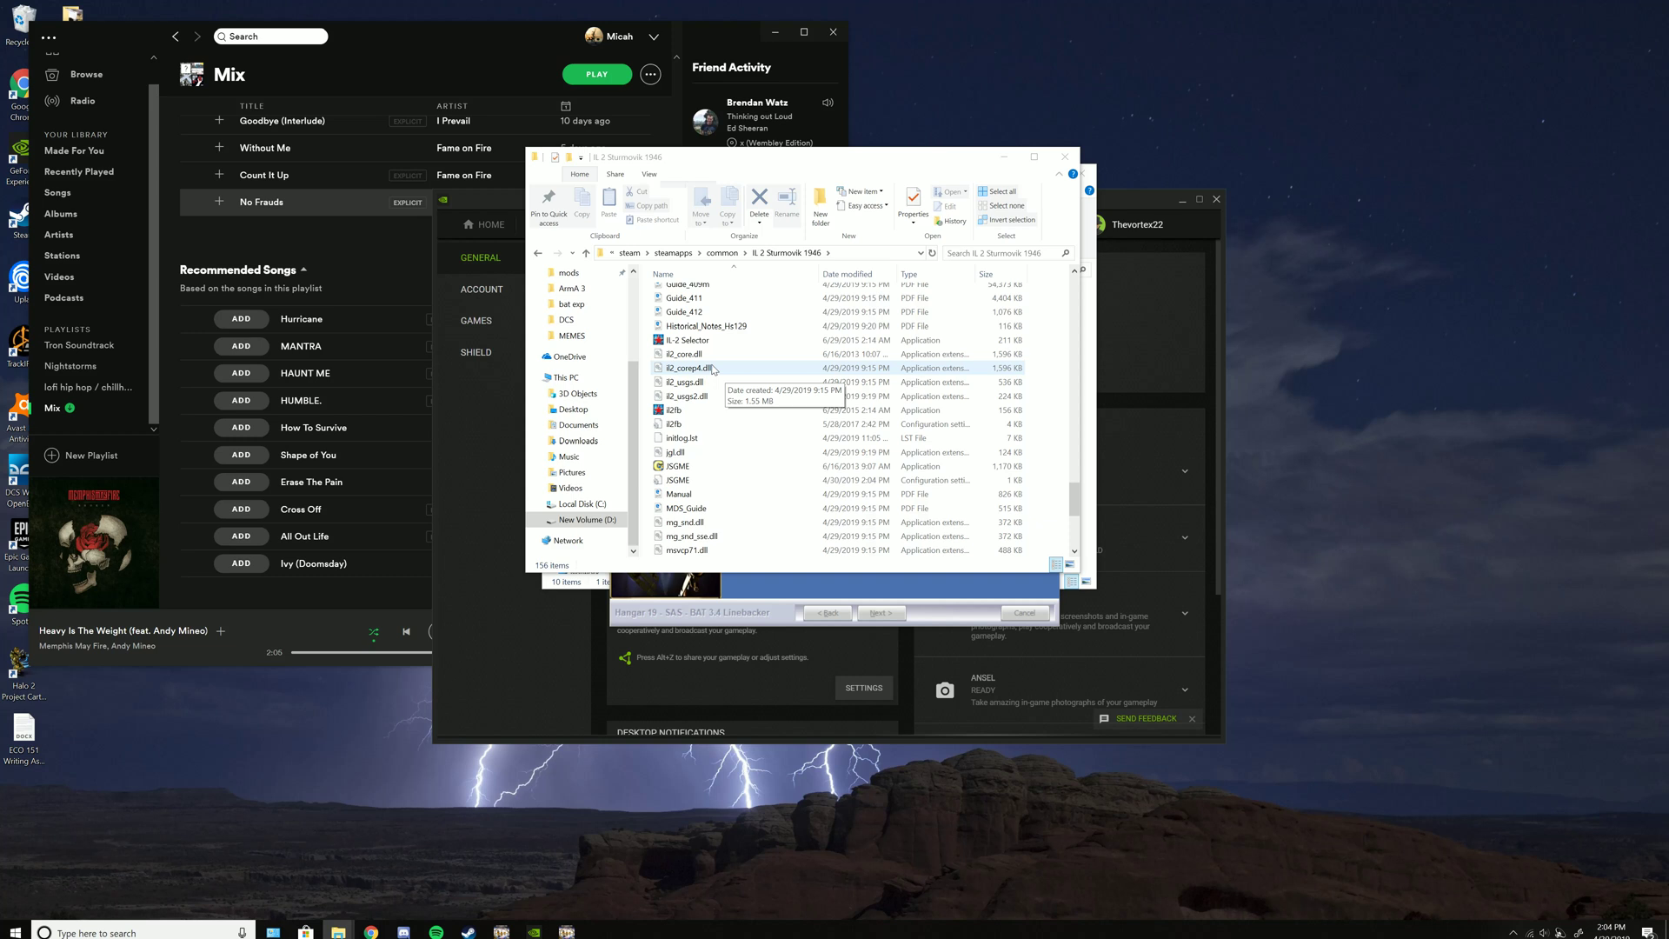
- In IL-2 Selector, keep game type B.A.T. World at War 1936-1946 and save settings
double_click(690, 340)
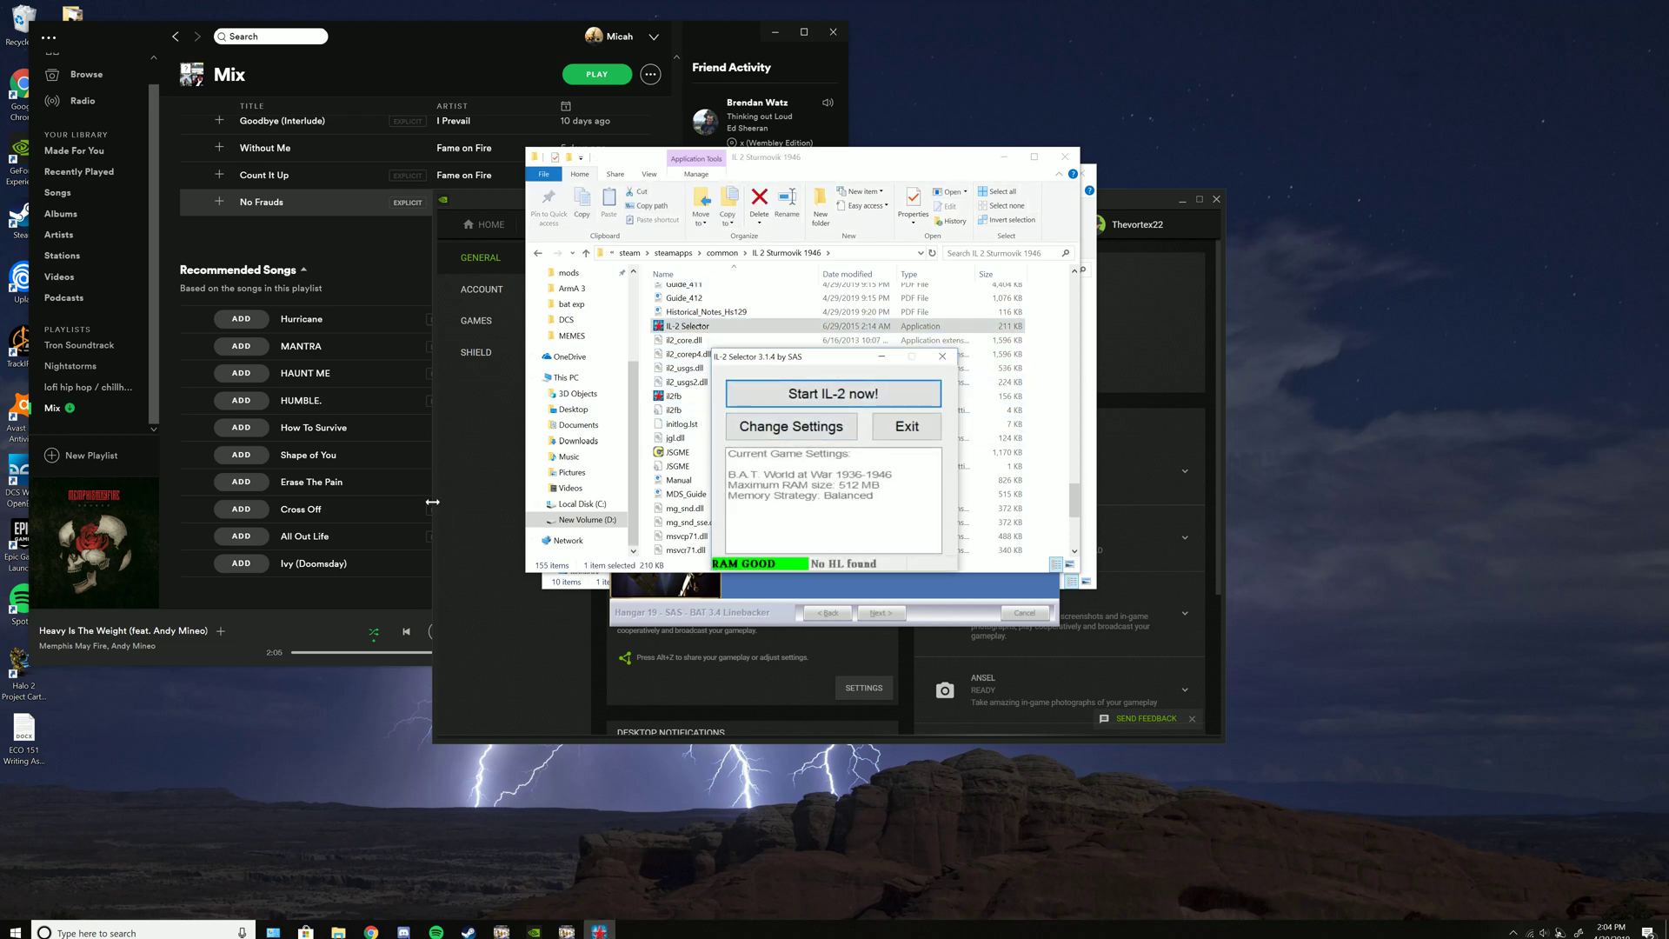
click(807, 425)
click(959, 261)
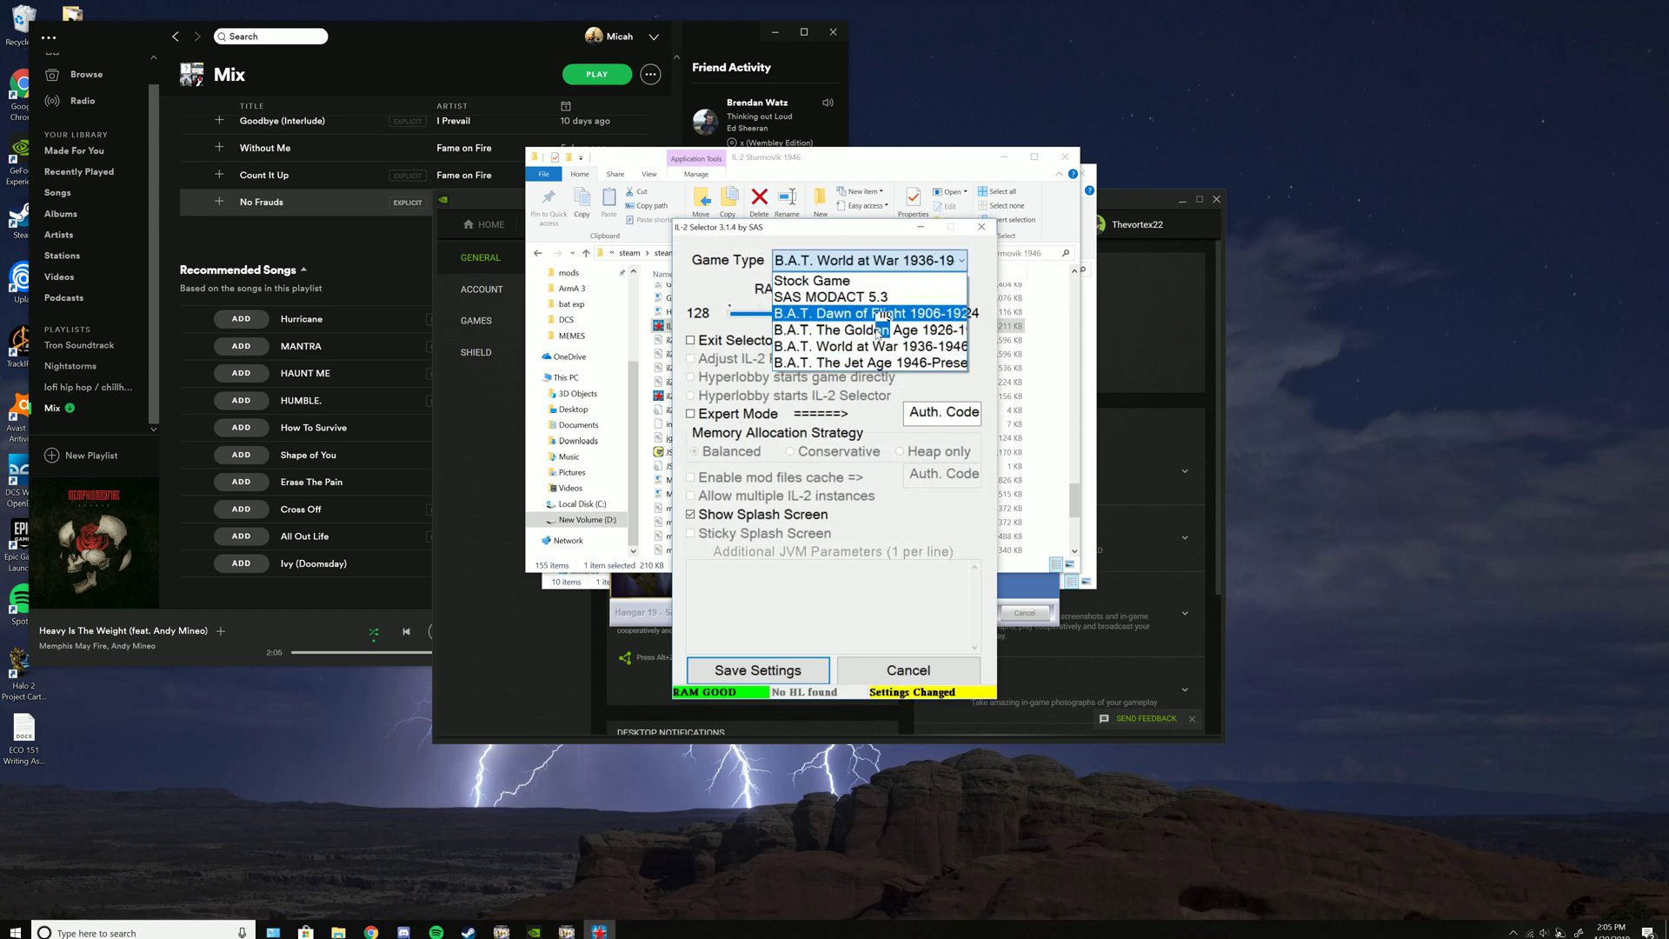
click(877, 508)
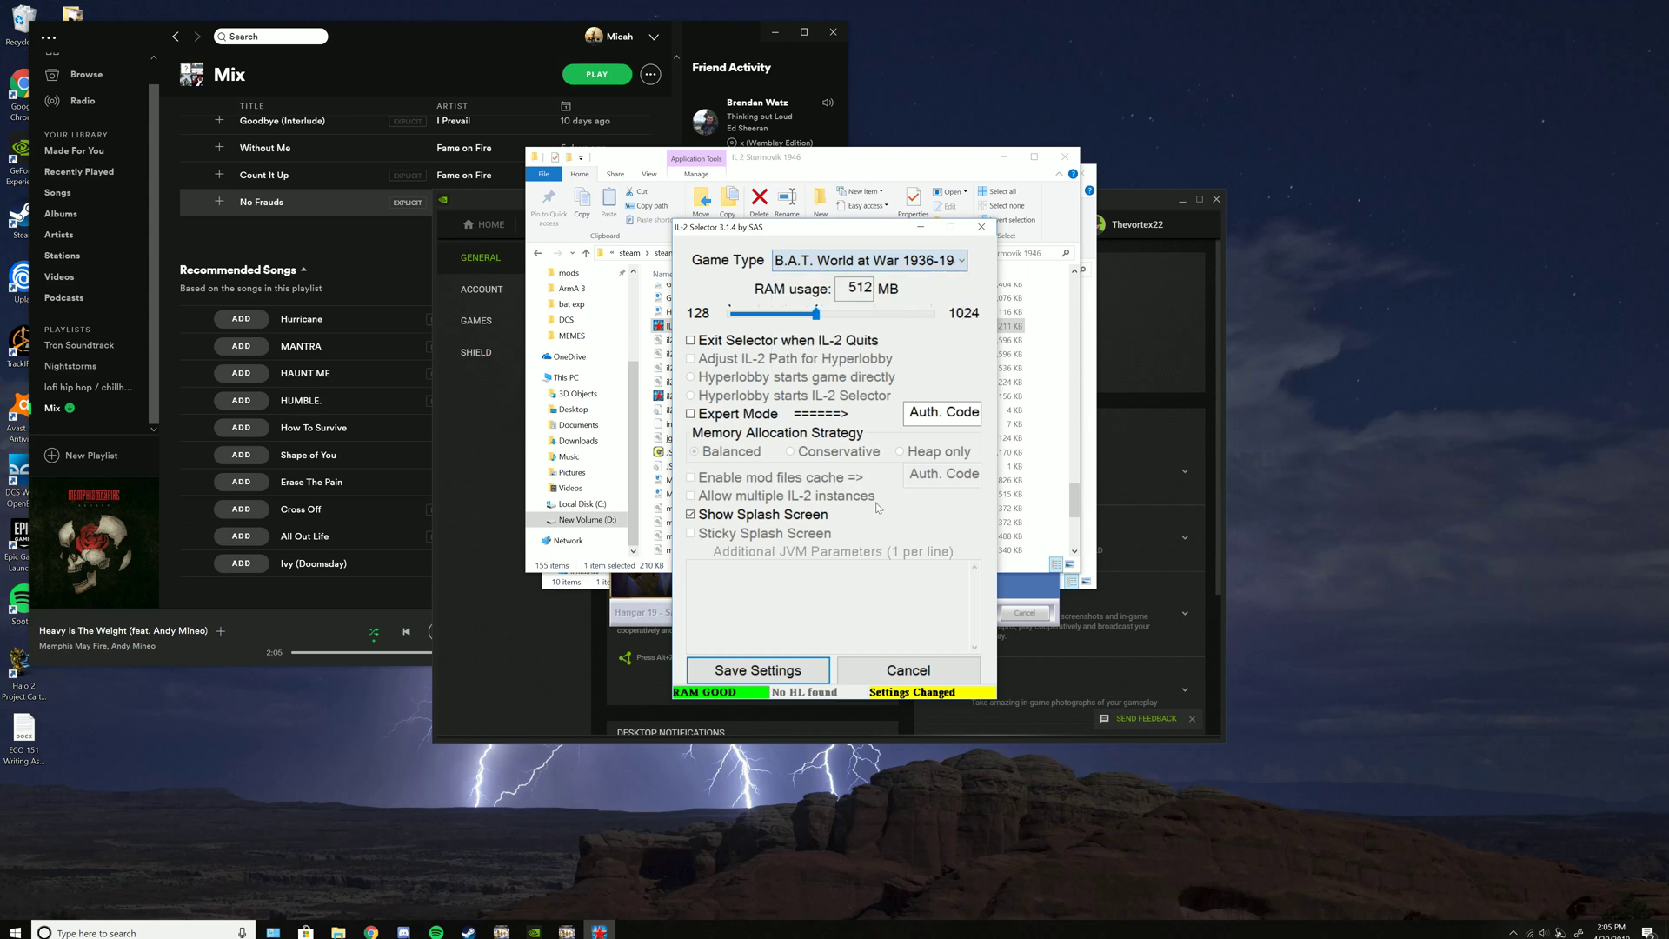
click(954, 659)
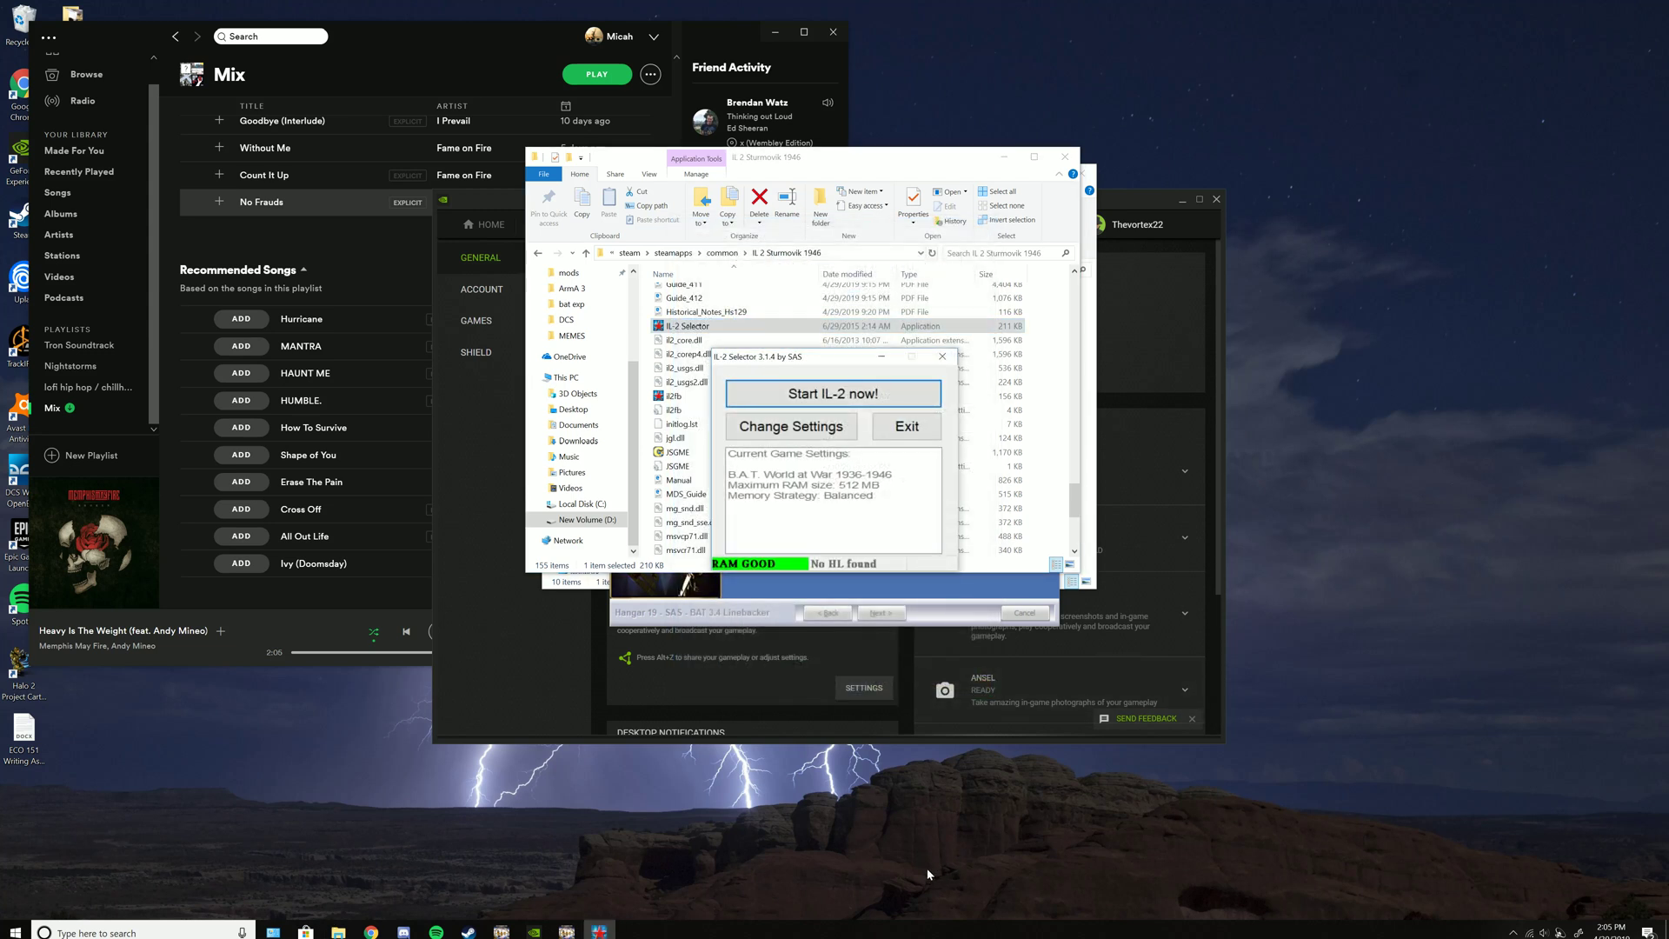